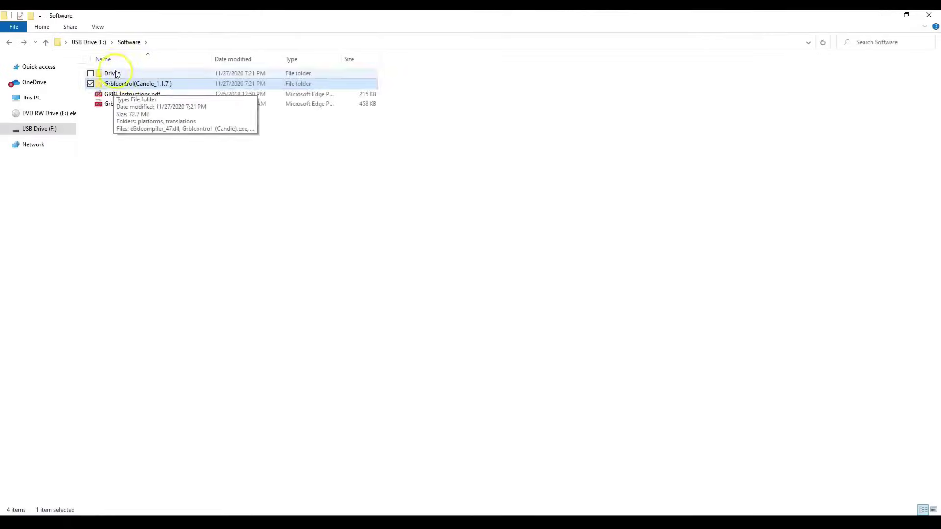
Step: Install the CH340SER.EXE driver from the Driver folder, then enter the Grblcontrol(Candle_1.1.7) folder
{"action": "double_click", "coordinate": [116, 72]}
{"action": "left_click", "coordinate": [125, 77]}
{"action": "double_click", "coordinate": [127, 79]}
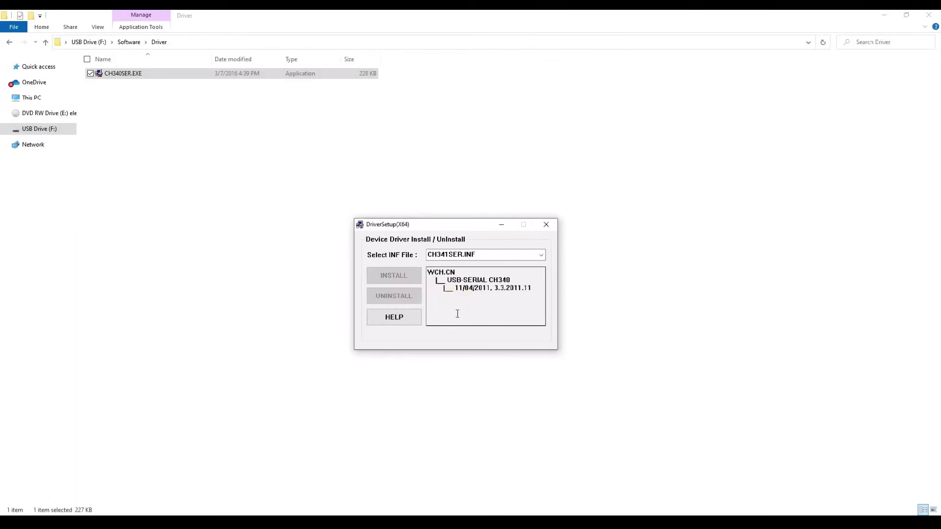
{"action": "left_click", "coordinate": [482, 302]}
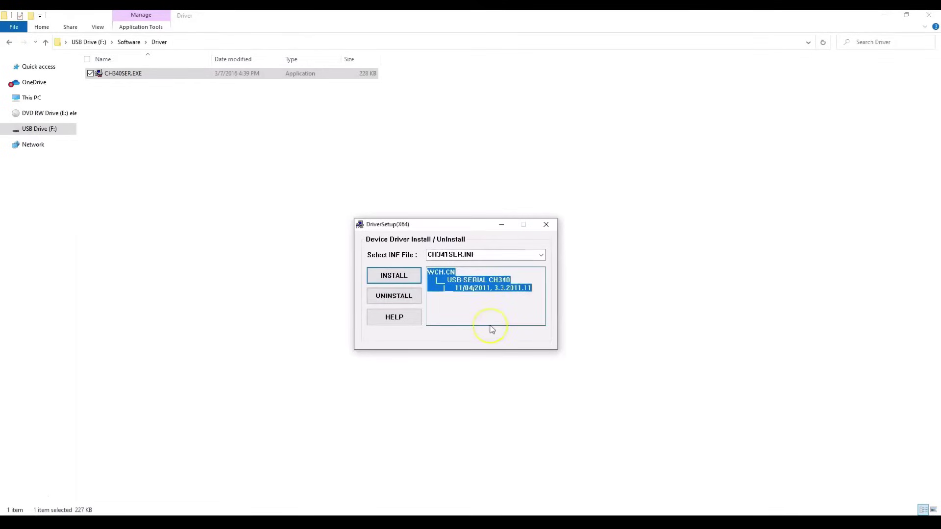
{"action": "left_click", "coordinate": [481, 304]}
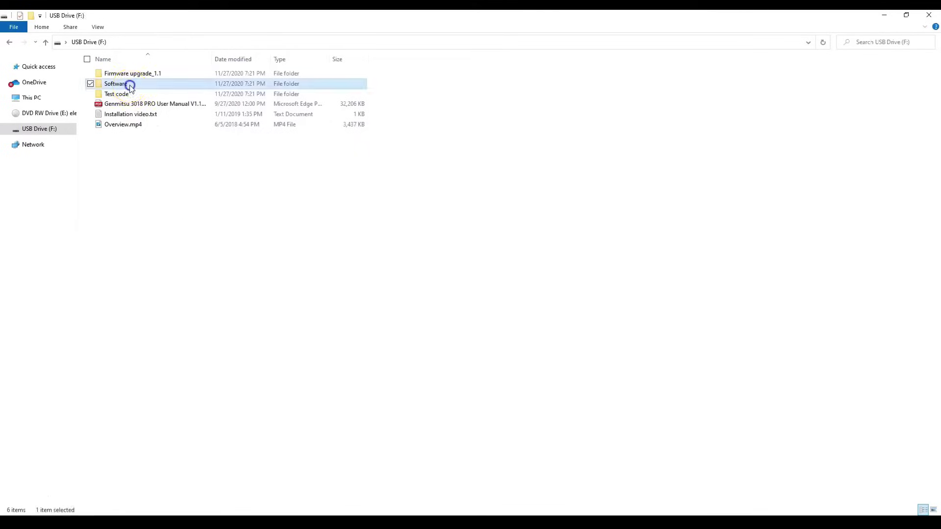
{"action": "double_click", "coordinate": [127, 84]}
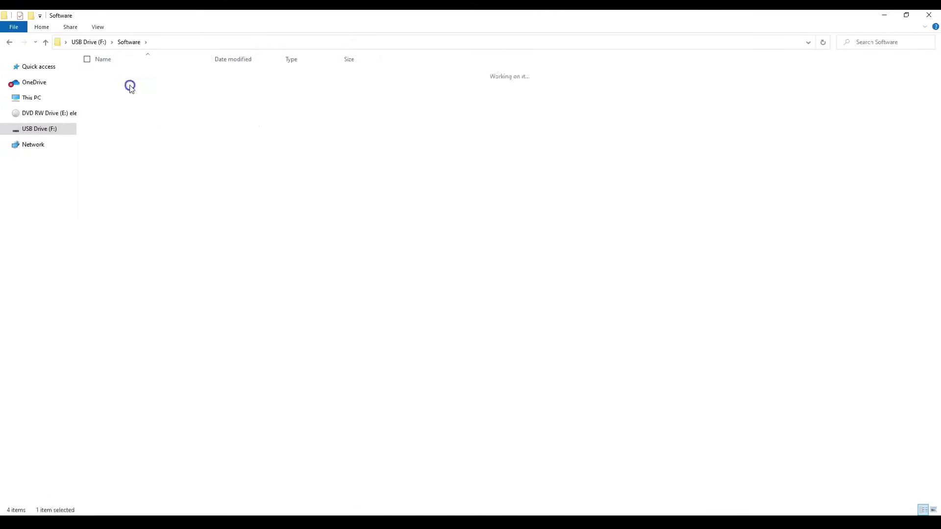
{"action": "double_click", "coordinate": [129, 84]}
Step: Launch Candle and check the available serial ports in its Settings
{"action": "double_click", "coordinate": [135, 104]}
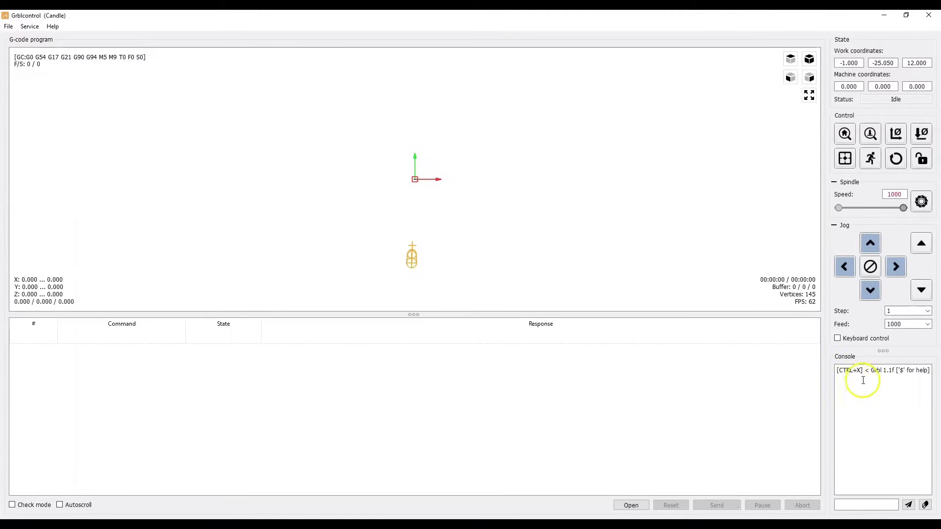
{"action": "left_click", "coordinate": [42, 27]}
{"action": "left_click", "coordinate": [44, 38]}
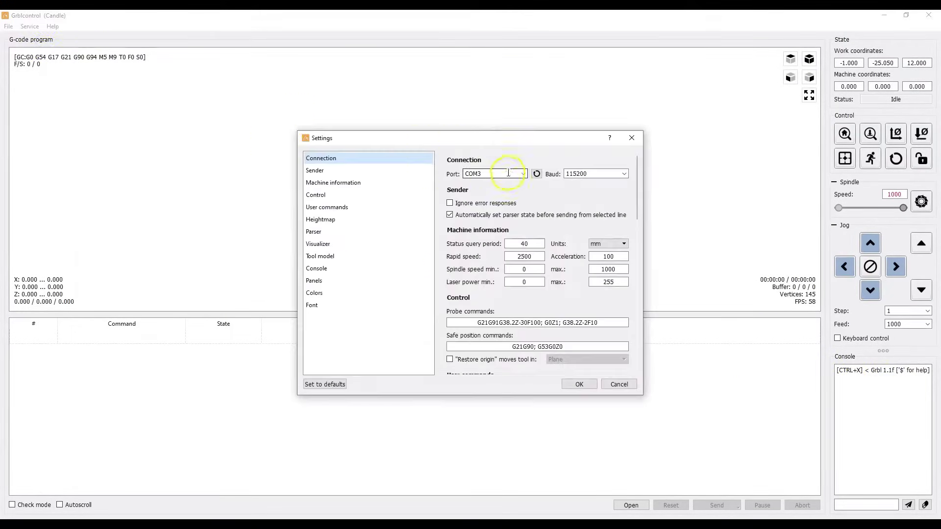
{"action": "left_click", "coordinate": [522, 176]}
{"action": "left_click", "coordinate": [202, 372]}
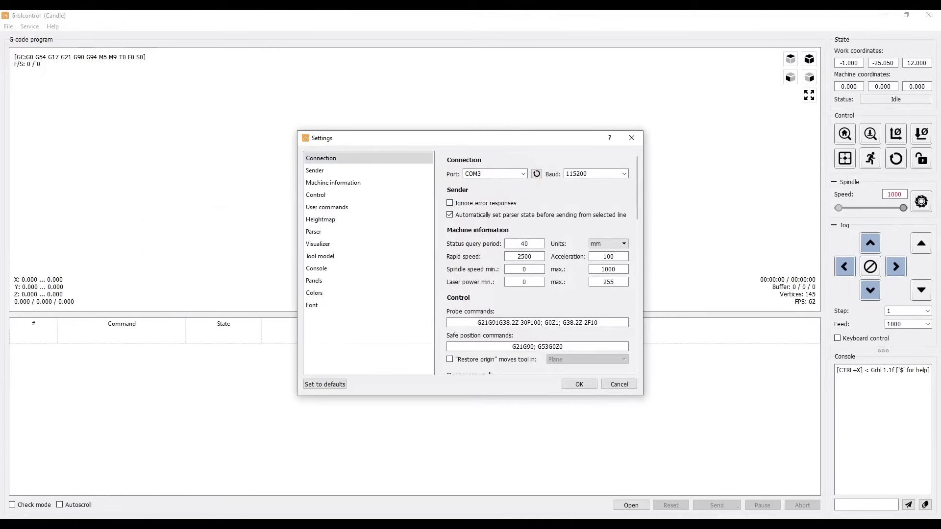
Step: Confirm in Device Manager that the CH340 adapter is on COM3 under Ports (COM & LPT)
{"action": "key", "text": "super"}
{"action": "type", "text": "device"}
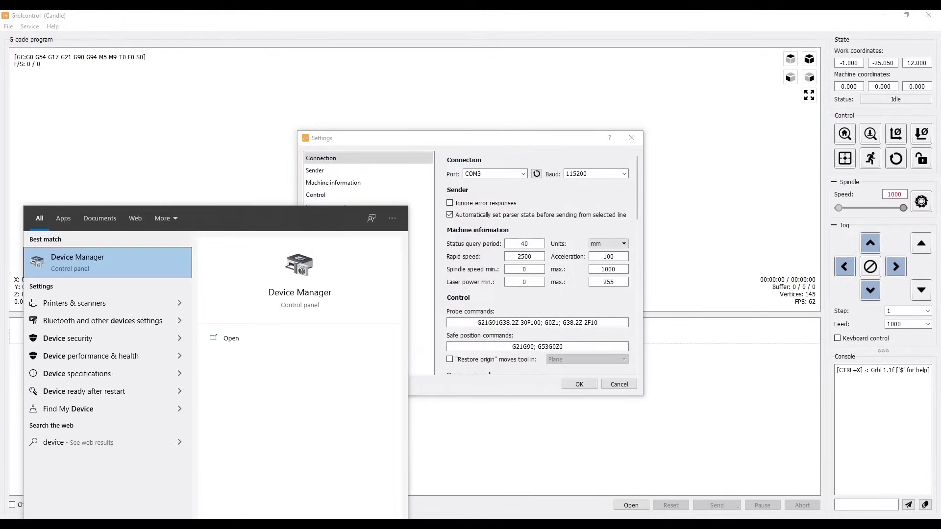
{"action": "left_click", "coordinate": [88, 256]}
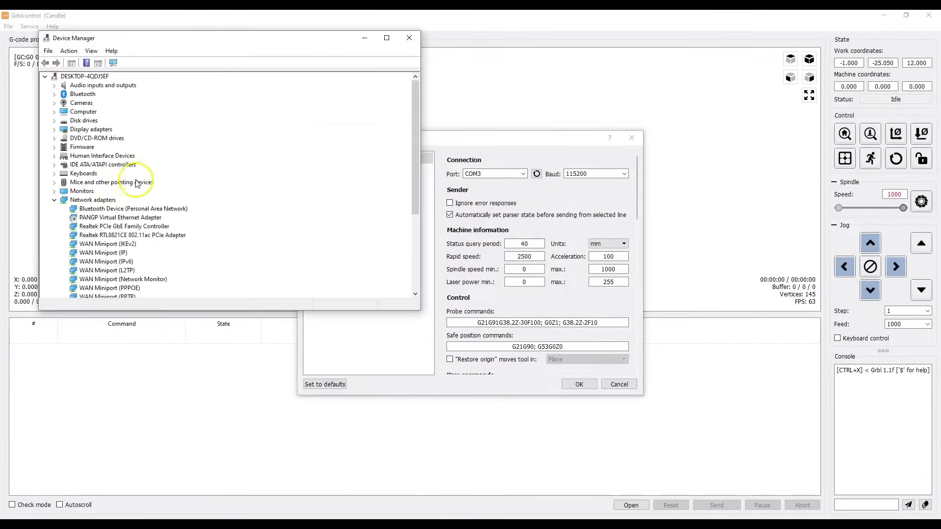
{"action": "scroll", "coordinate": [142, 181], "scroll_direction": "down", "scroll_amount": 2}
{"action": "left_click", "coordinate": [55, 279]}
{"action": "scroll", "coordinate": [122, 267], "scroll_direction": "down", "scroll_amount": 2}
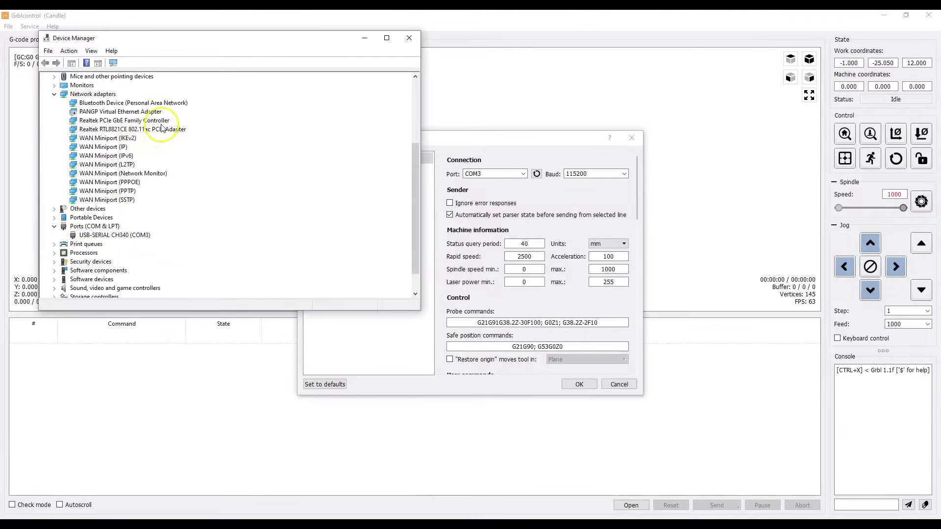
{"action": "left_click", "coordinate": [410, 38]}
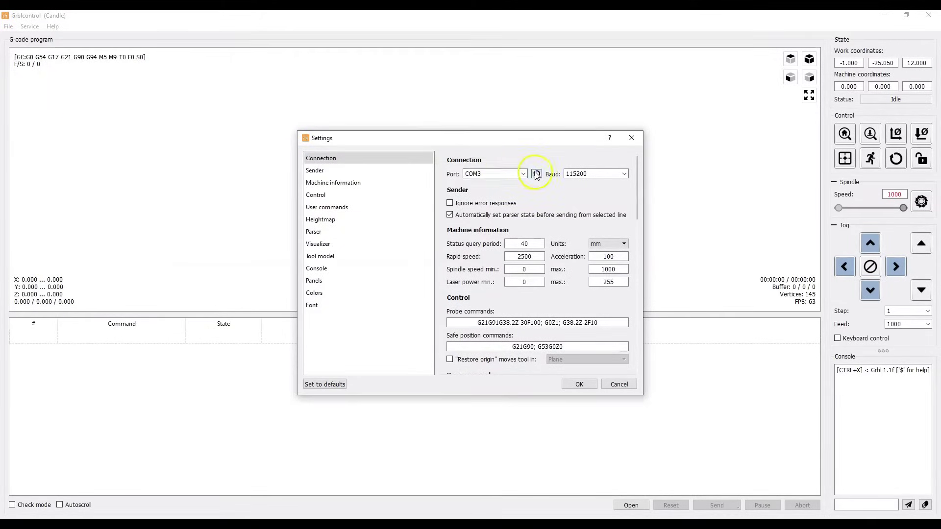
Step: Close the settings, set the jog step to 5, and jog 20 mm in −X and −Y
{"action": "left_click", "coordinate": [586, 385]}
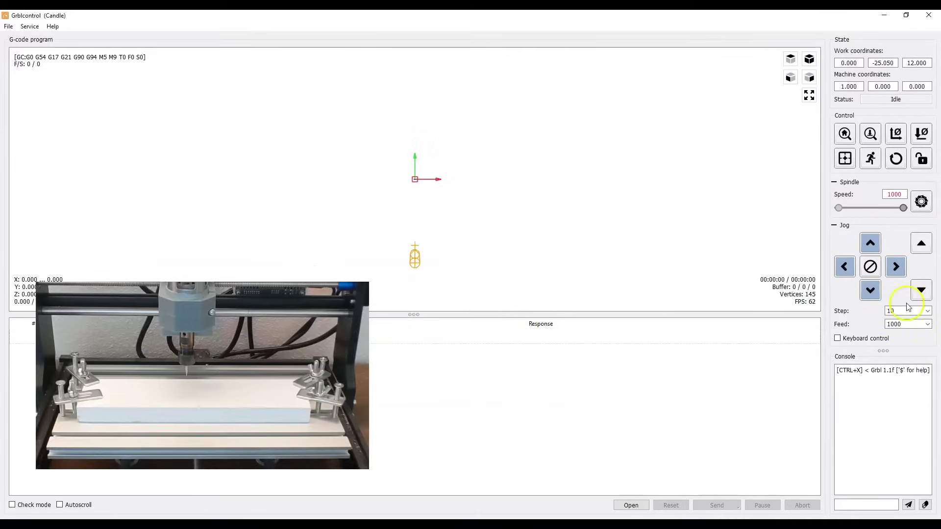
{"action": "left_click", "coordinate": [927, 312]}
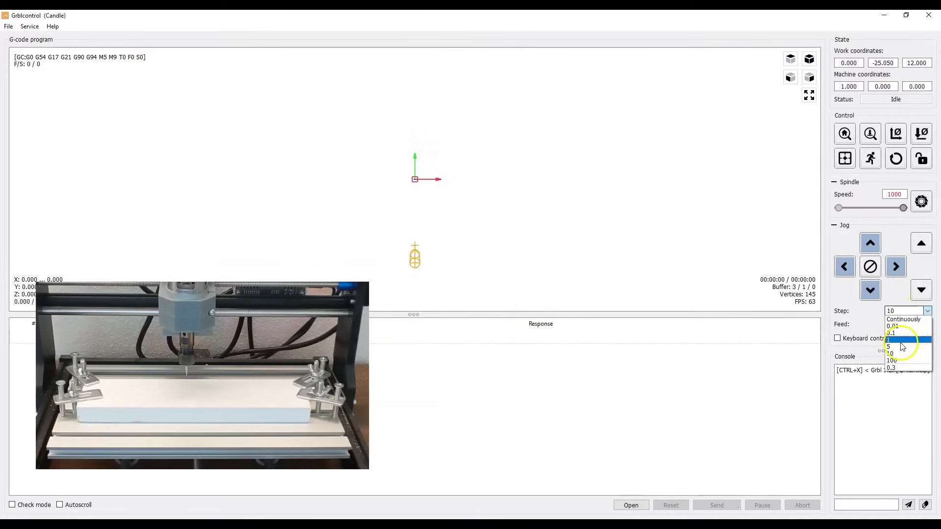
{"action": "left_click", "coordinate": [902, 346]}
{"action": "left_click", "coordinate": [871, 290]}
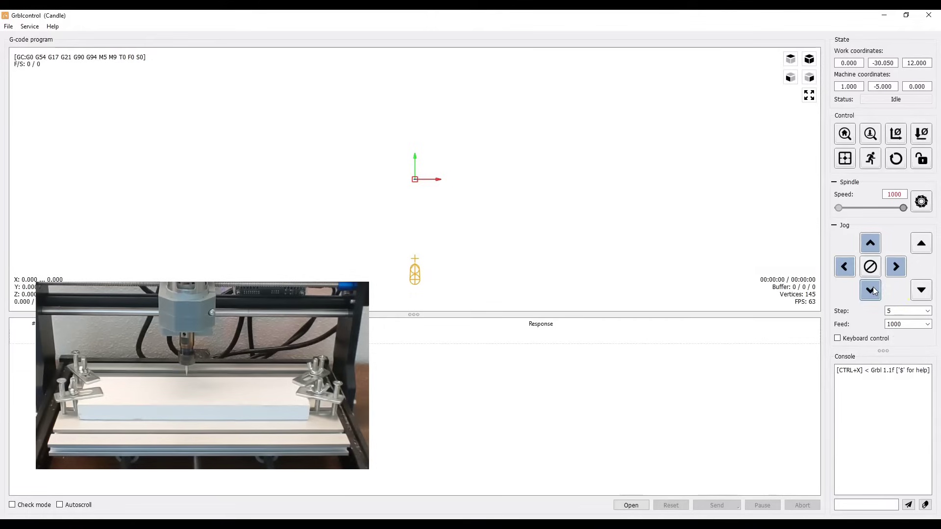
{"action": "left_click", "coordinate": [846, 266]}
{"action": "left_click", "coordinate": [869, 290]}
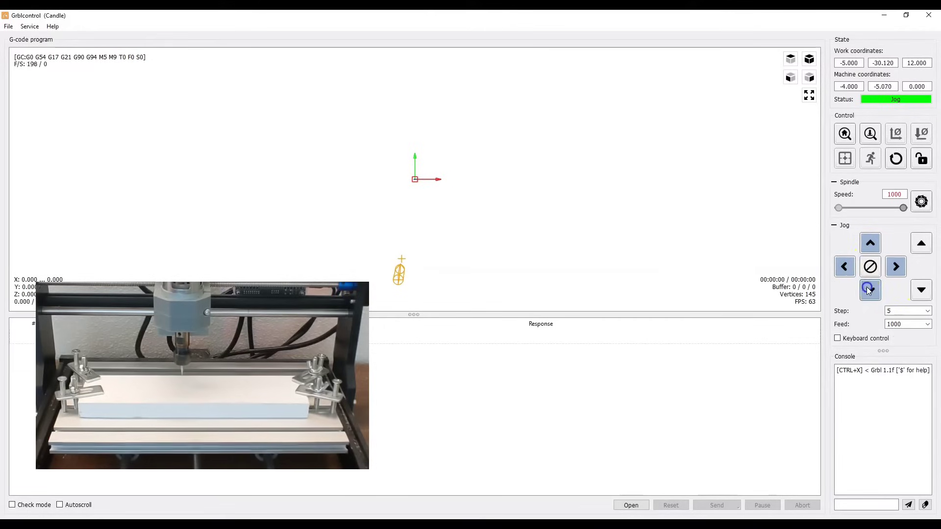
{"action": "left_click", "coordinate": [845, 267]}
{"action": "left_click", "coordinate": [870, 290]}
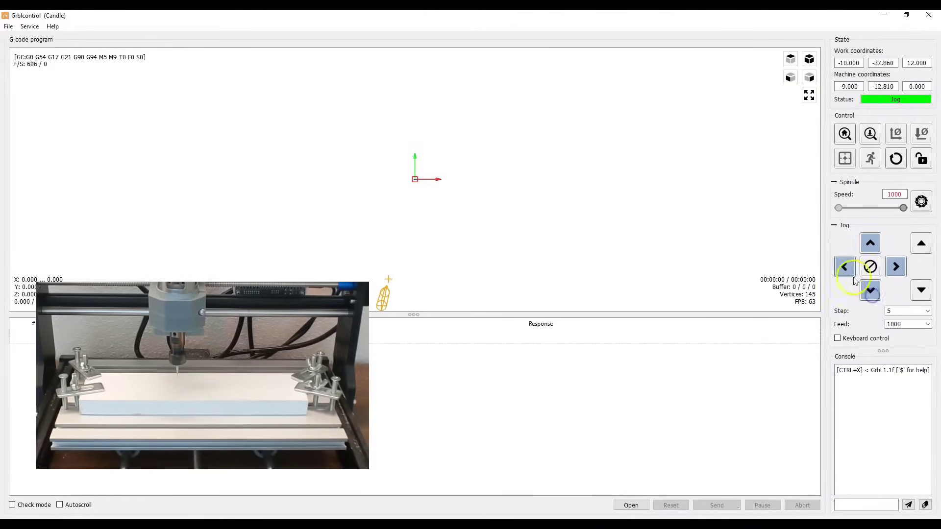
{"action": "left_click", "coordinate": [848, 272]}
{"action": "left_click", "coordinate": [869, 289]}
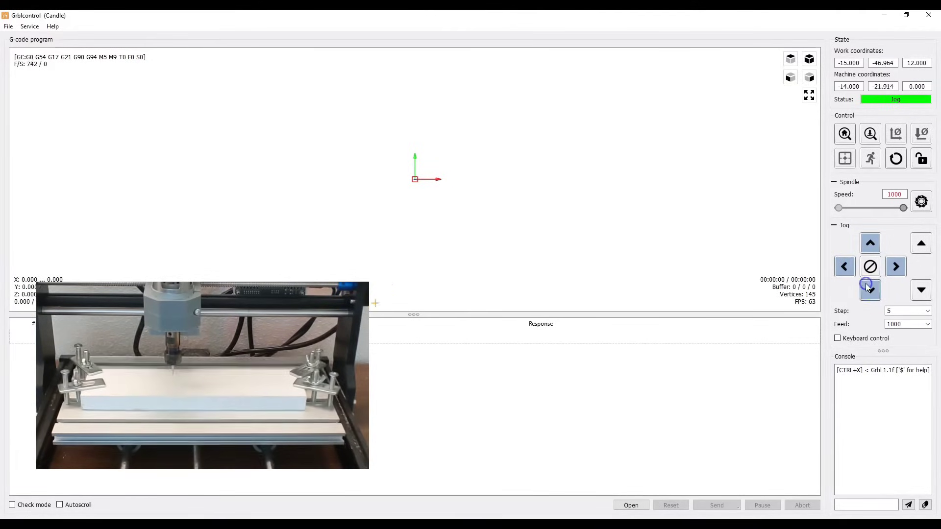
{"action": "left_click", "coordinate": [844, 265]}
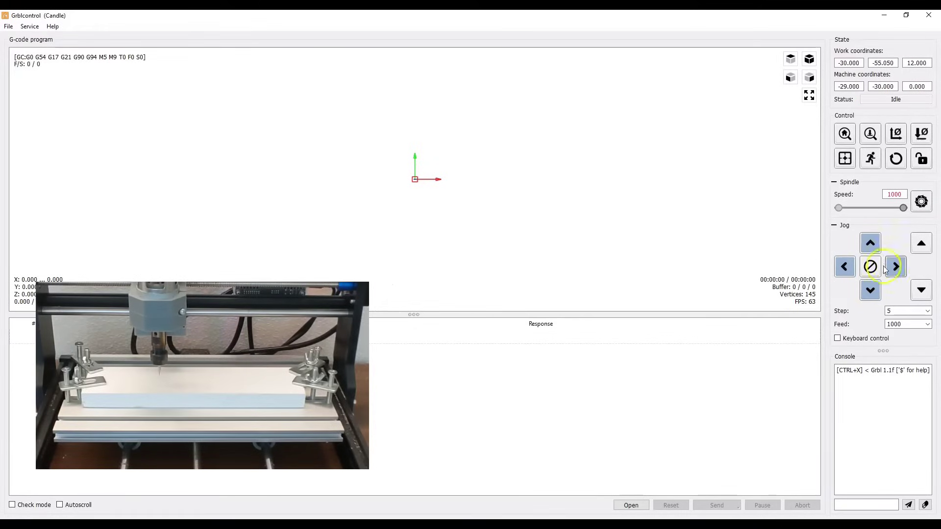
Step: Lower the spindle 5 mm in Z and switch the jog step to 1
{"action": "left_click", "coordinate": [929, 294]}
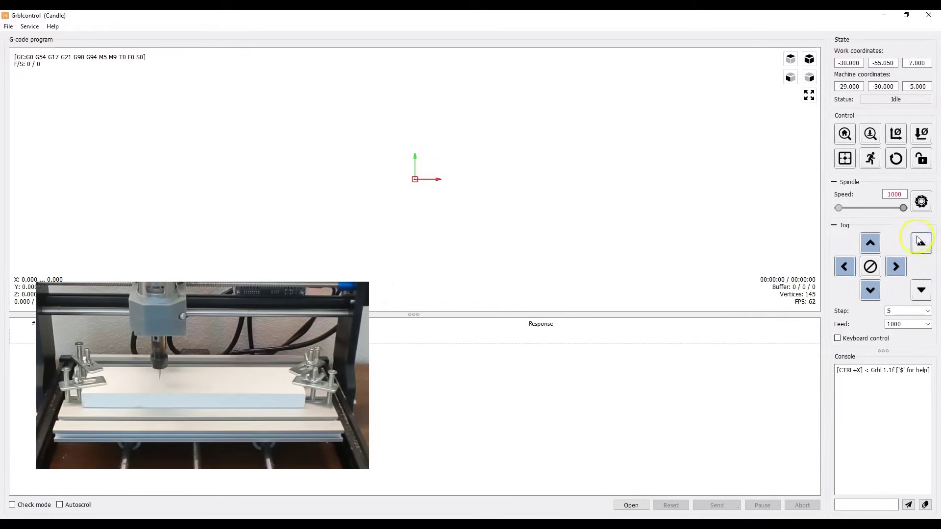
{"action": "left_click", "coordinate": [921, 244]}
{"action": "left_click", "coordinate": [925, 311]}
{"action": "left_click", "coordinate": [921, 290]}
{"action": "left_click", "coordinate": [927, 311]}
{"action": "left_click", "coordinate": [908, 340]}
Step: Fine-jog 2 mm in −Y and 3 mm in −X, then run the spindle at 1000 briefly
{"action": "left_click", "coordinate": [870, 296]}
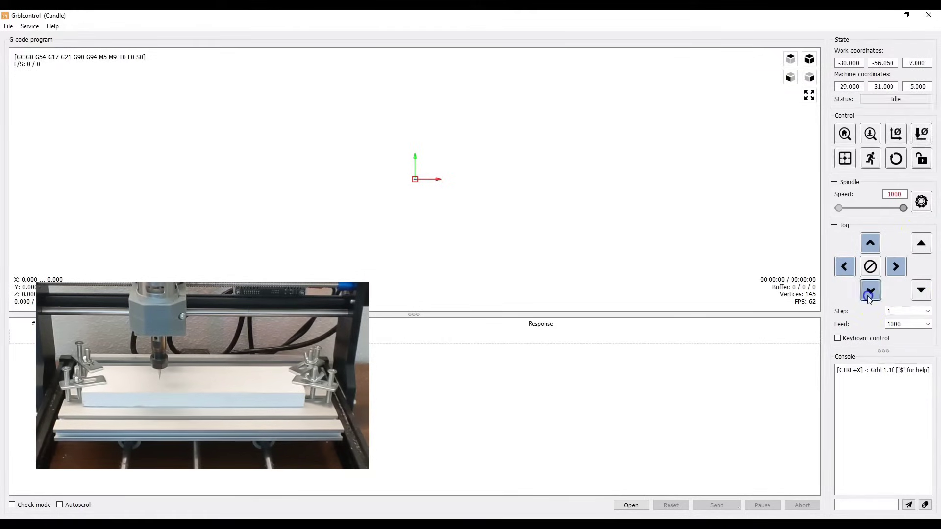
{"action": "left_click", "coordinate": [870, 292]}
{"action": "left_click", "coordinate": [870, 292]}
{"action": "left_click", "coordinate": [844, 268]}
{"action": "left_click", "coordinate": [844, 268]}
{"action": "left_click", "coordinate": [841, 268]}
{"action": "left_click", "coordinate": [926, 202]}
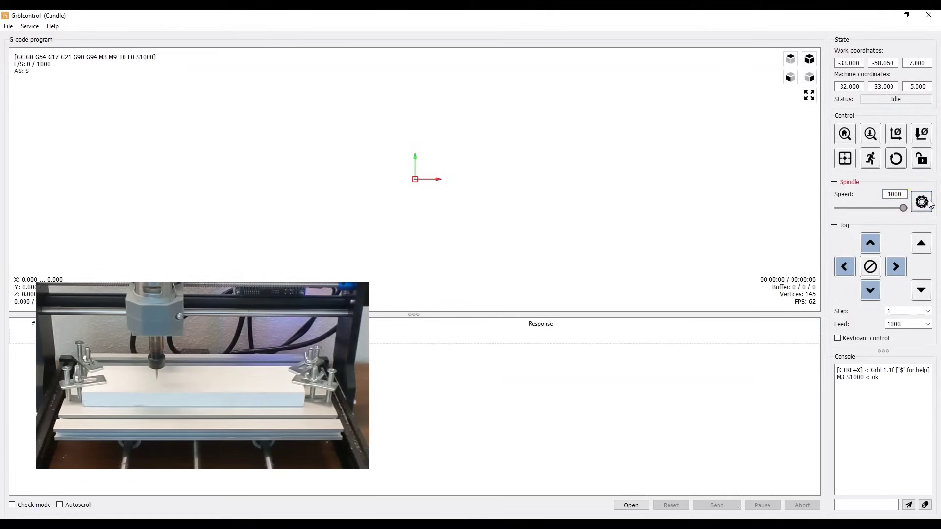
{"action": "left_click", "coordinate": [929, 203]}
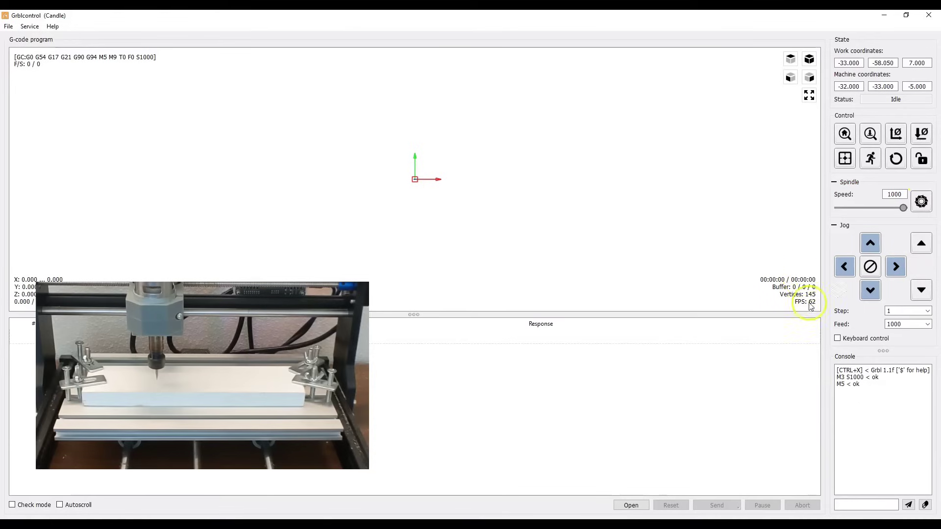
Step: Load the 1sainsmart.nc toolpath
{"action": "left_click", "coordinate": [9, 27]}
{"action": "left_click", "coordinate": [20, 37]}
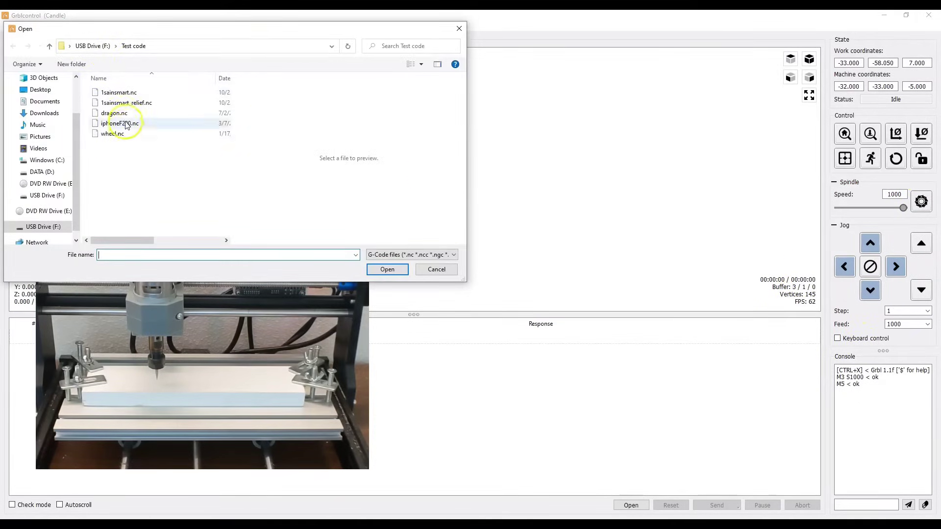
{"action": "double_click", "coordinate": [121, 93]}
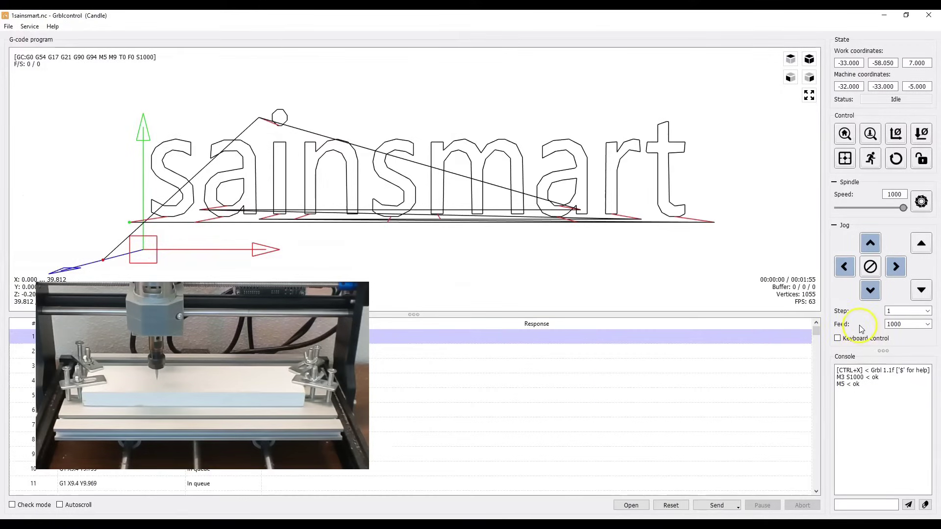
Step: Jog the cutter further in −X and −Y using 1 mm steps
{"action": "left_click", "coordinate": [871, 290]}
{"action": "left_click", "coordinate": [870, 290]}
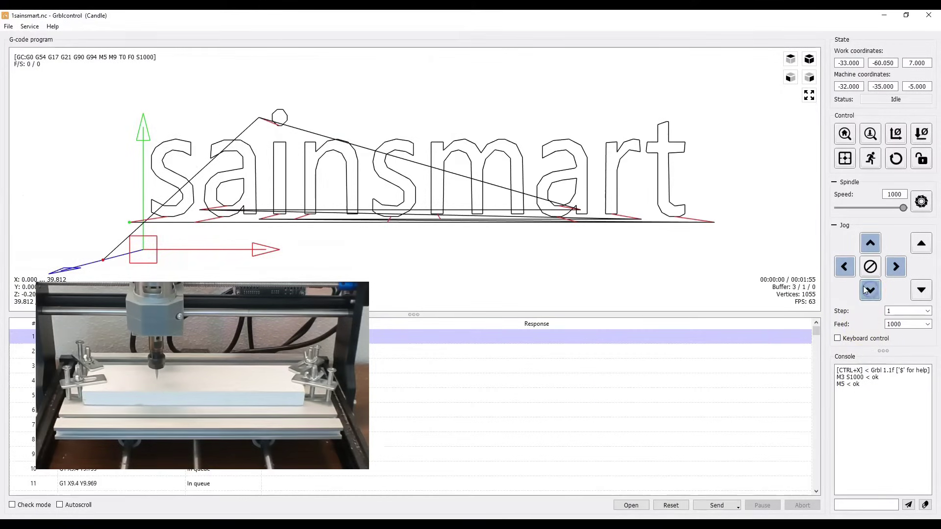
{"action": "left_click", "coordinate": [849, 272]}
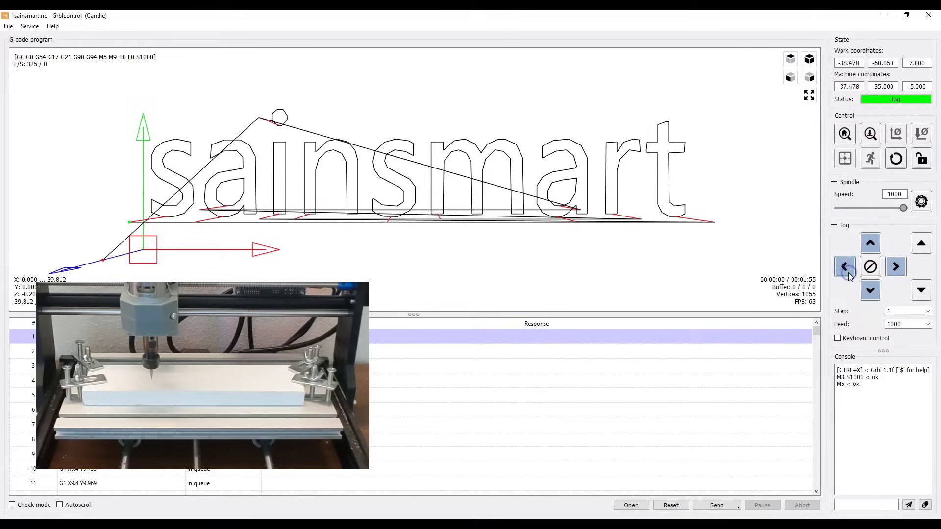
{"action": "left_click", "coordinate": [848, 272]}
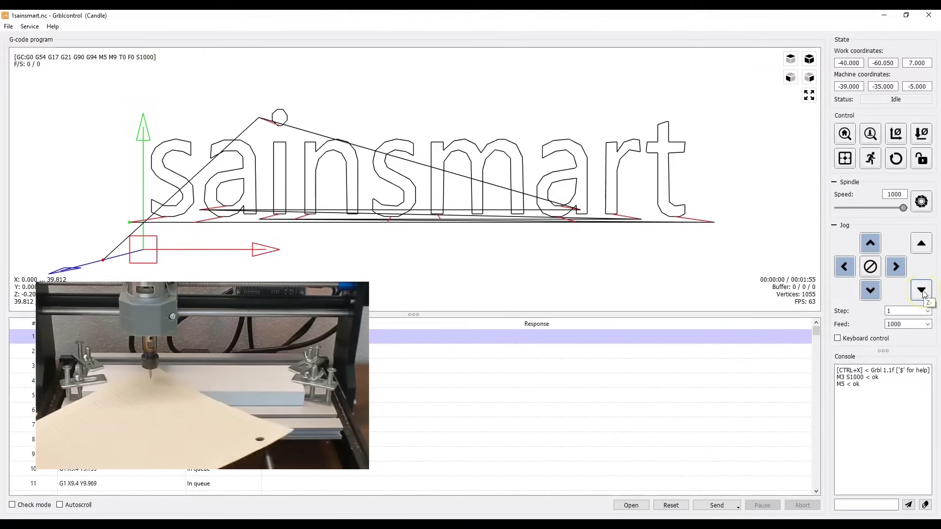
{"action": "double_click", "coordinate": [872, 293]}
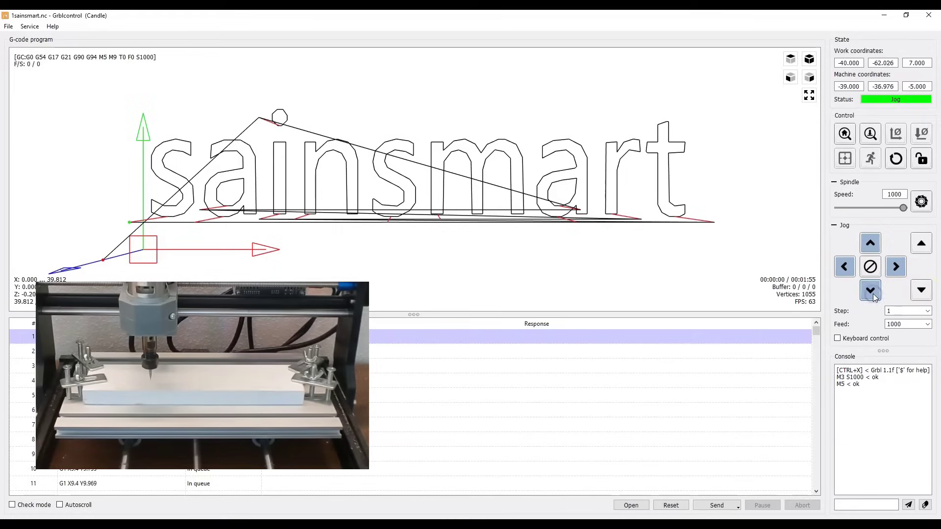
{"action": "double_click", "coordinate": [844, 272]}
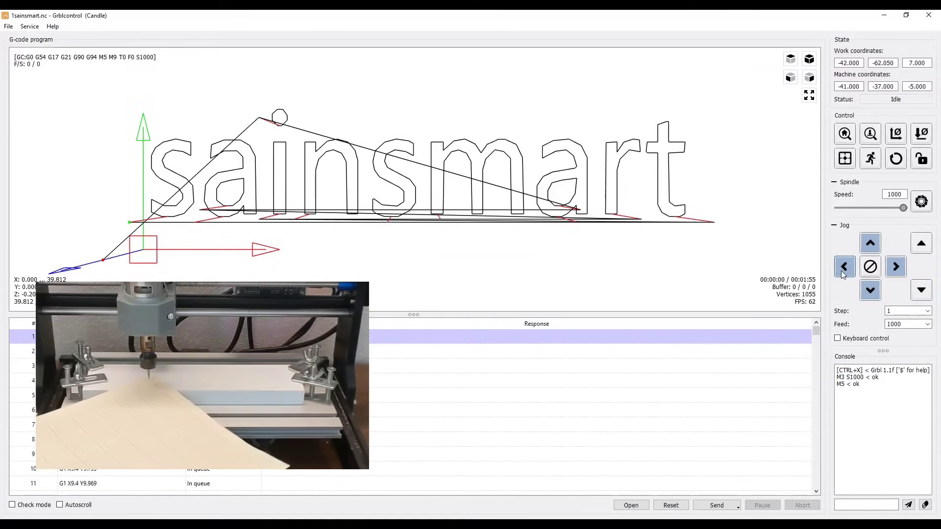
Step: Lower the bit toward the stock, then raise it so work Z reads 3.000
{"action": "double_click", "coordinate": [923, 293]}
{"action": "double_click", "coordinate": [924, 294]}
{"action": "left_click", "coordinate": [921, 291]}
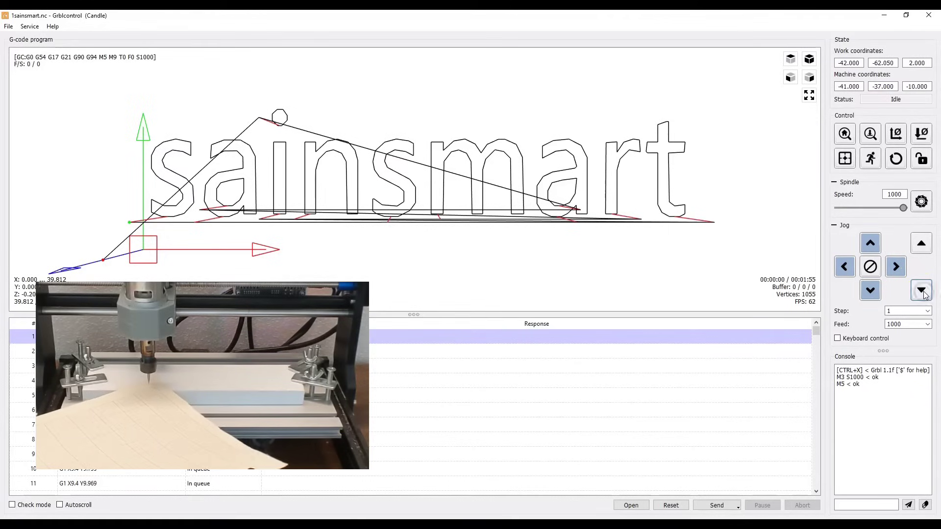
{"action": "left_click", "coordinate": [921, 292]}
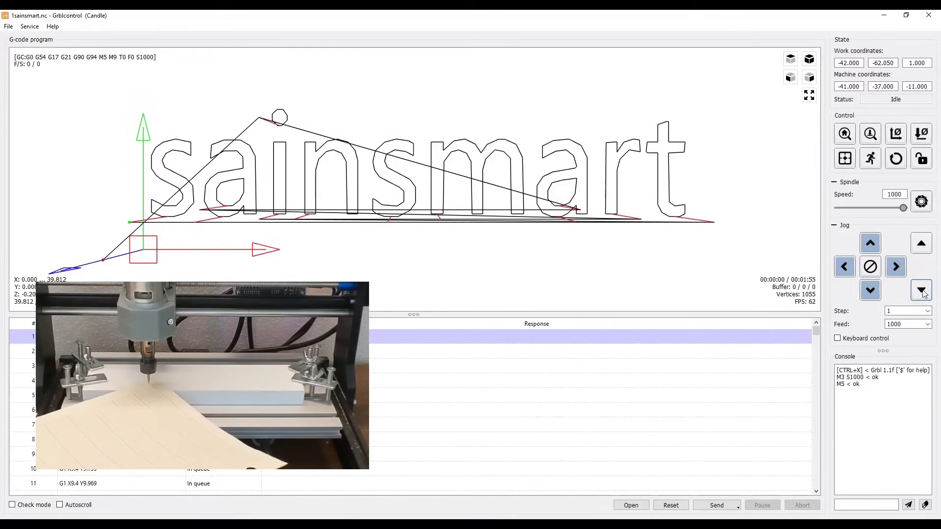
{"action": "left_click", "coordinate": [919, 252]}
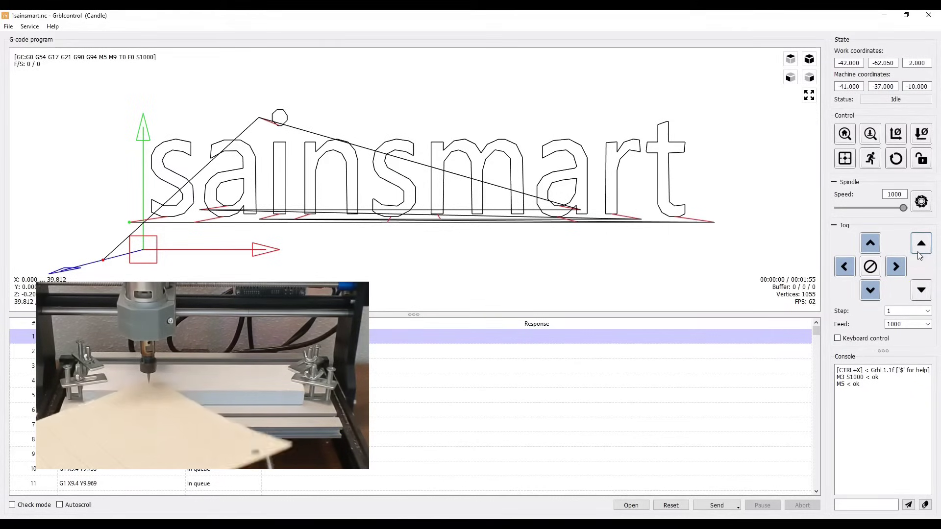
{"action": "left_click", "coordinate": [919, 253]}
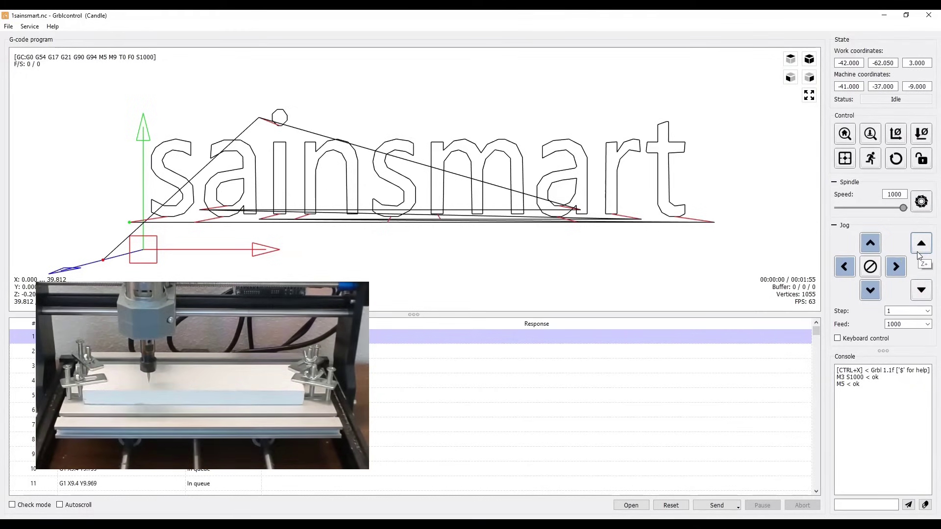
{"action": "left_click", "coordinate": [921, 292]}
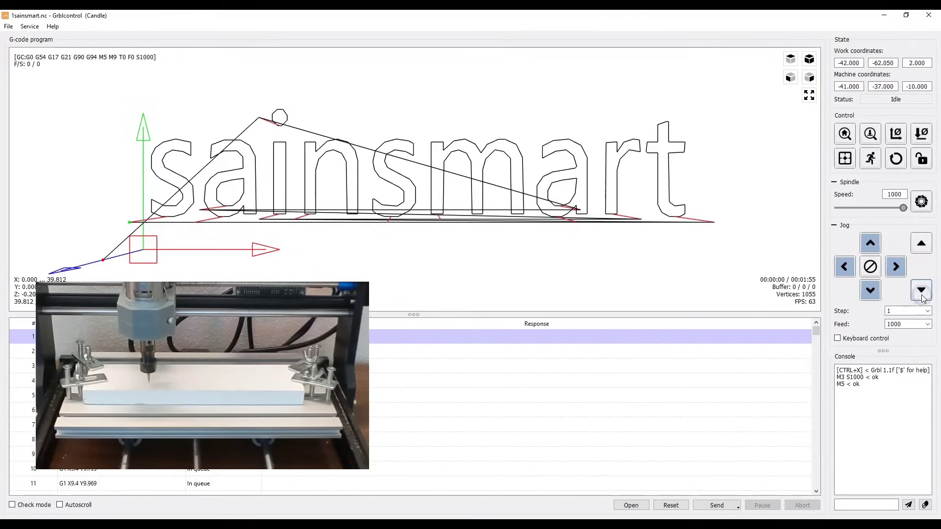
{"action": "left_click", "coordinate": [920, 249]}
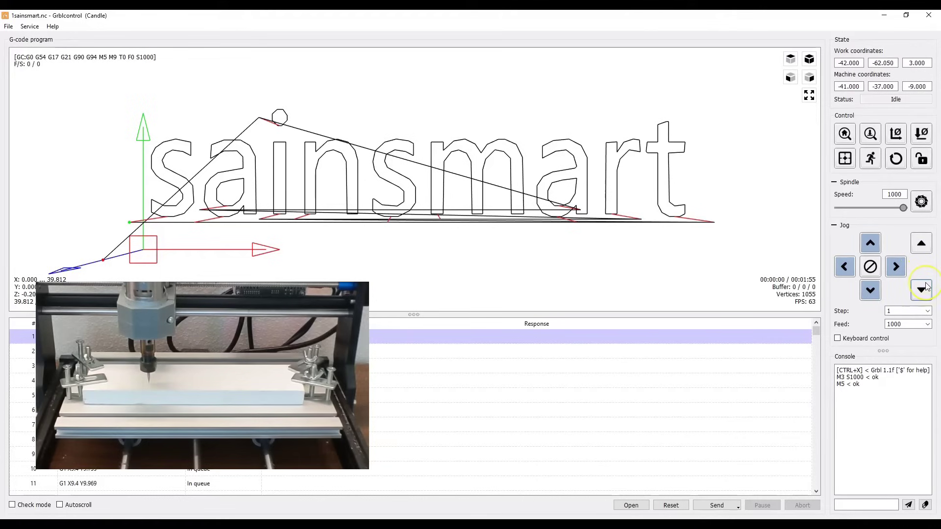
Step: Set the jog step to 0.1 and lower the bit until it touches the stock
{"action": "left_click", "coordinate": [927, 312]}
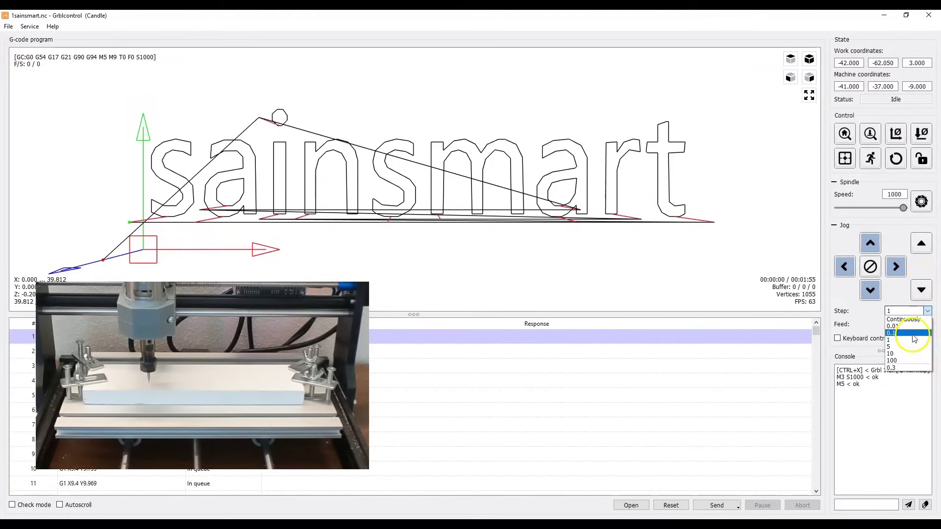
{"action": "left_click", "coordinate": [913, 336]}
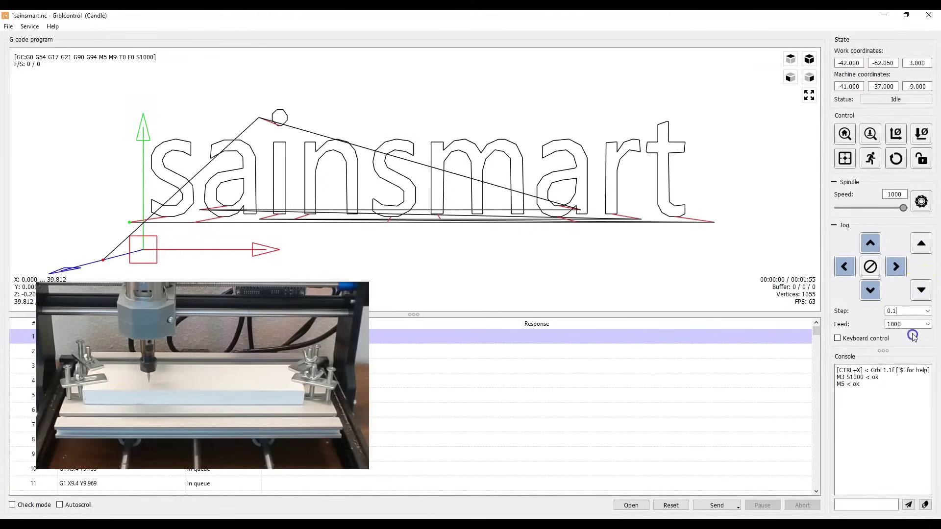
{"action": "left_click", "coordinate": [921, 290]}
{"action": "left_click", "coordinate": [920, 290]}
{"action": "left_click", "coordinate": [921, 290]}
{"action": "left_click", "coordinate": [921, 290]}
{"action": "left_click", "coordinate": [921, 290]}
{"action": "left_click", "coordinate": [920, 290]}
{"action": "left_click", "coordinate": [921, 290]}
{"action": "left_click", "coordinate": [919, 290]}
{"action": "left_click", "coordinate": [919, 291]}
{"action": "left_click", "coordinate": [922, 244]}
{"action": "left_click", "coordinate": [922, 244]}
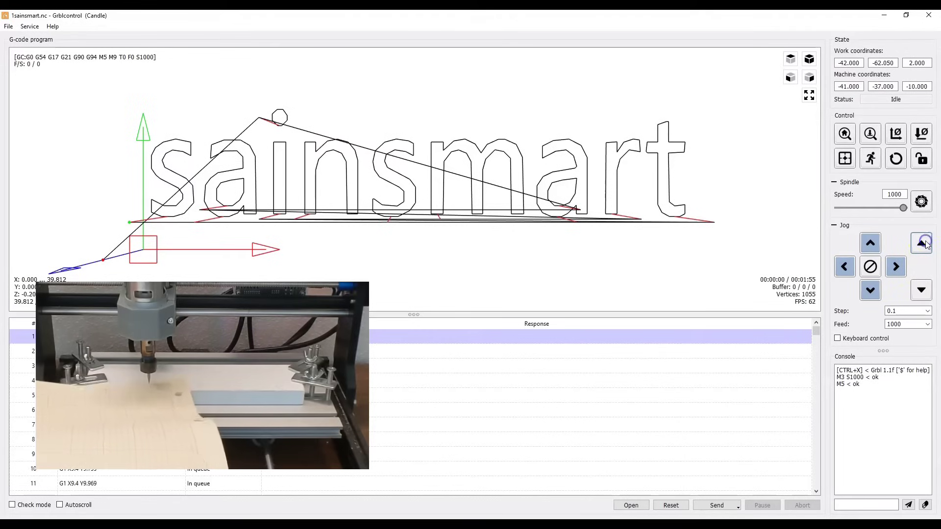
{"action": "left_click", "coordinate": [921, 289]}
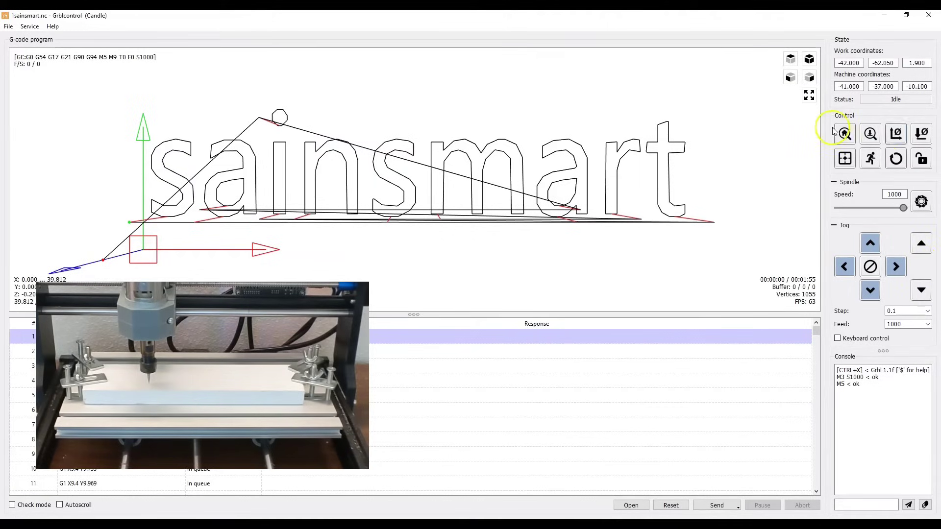
Step: Zero the X, Y and Z work coordinates and start the sainsmart program
{"action": "left_click", "coordinate": [896, 134]}
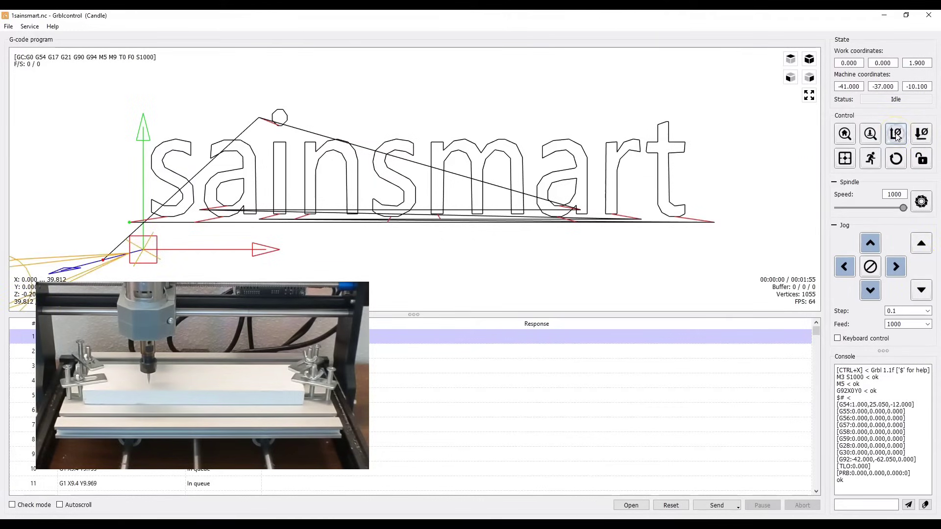
{"action": "left_click", "coordinate": [925, 139]}
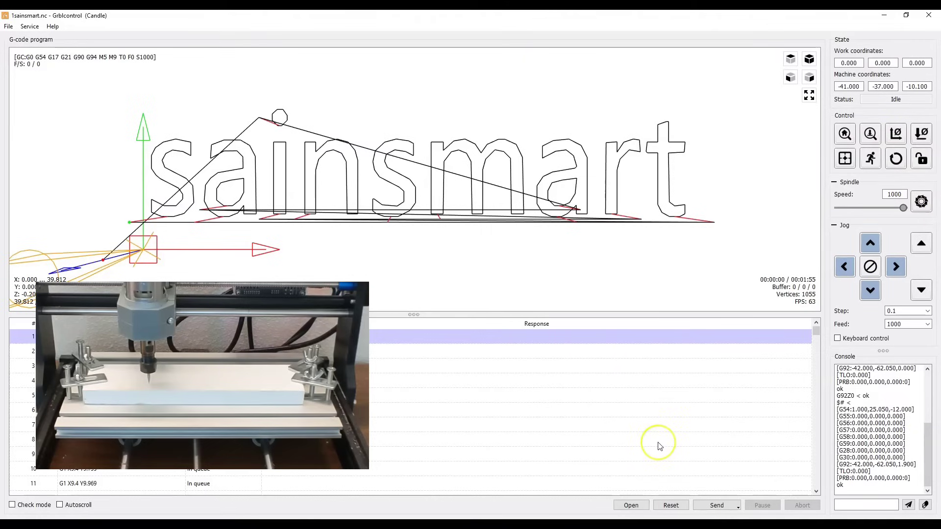
{"action": "left_click", "coordinate": [714, 505]}
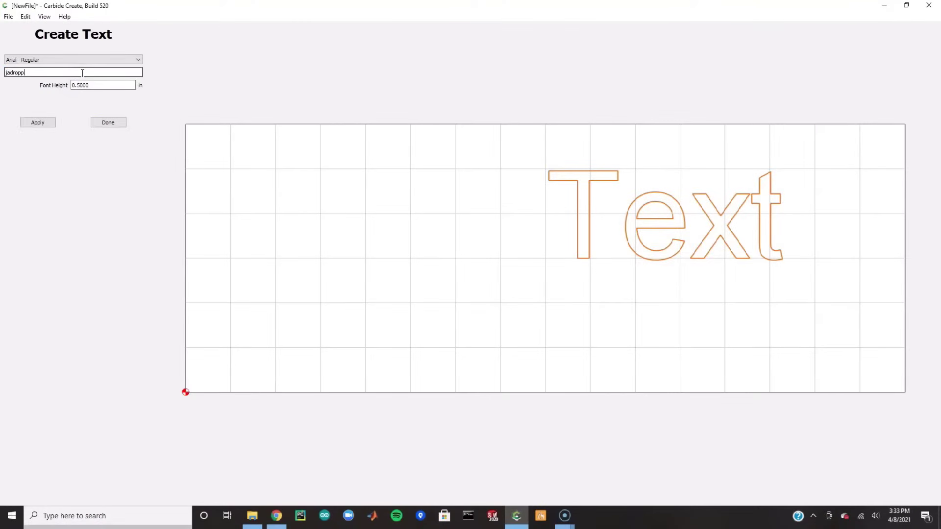
Step: Finish the jadroppingscience text at .35 in font height
{"action": "double_click", "coordinate": [83, 85]}
{"action": "type", "text": ".3"}
{"action": "key", "text": "Return"}
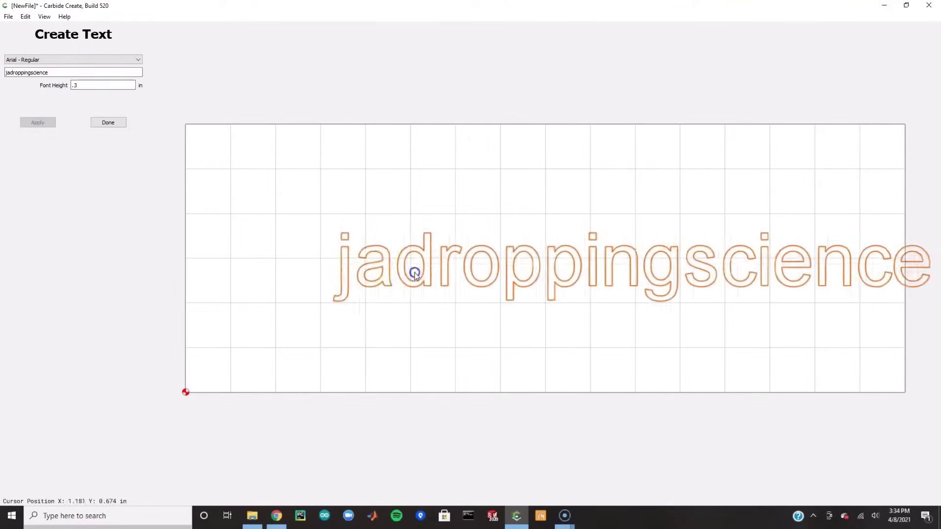
{"action": "left_click_drag", "start_coordinate": [348, 267], "coordinate": [343, 264]}
{"action": "left_click", "coordinate": [114, 85]}
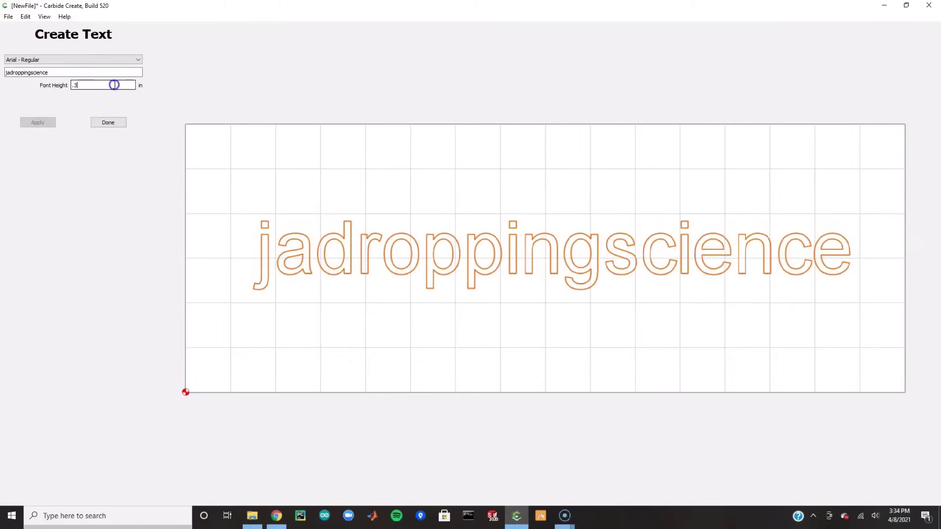
{"action": "left_click", "coordinate": [38, 123]}
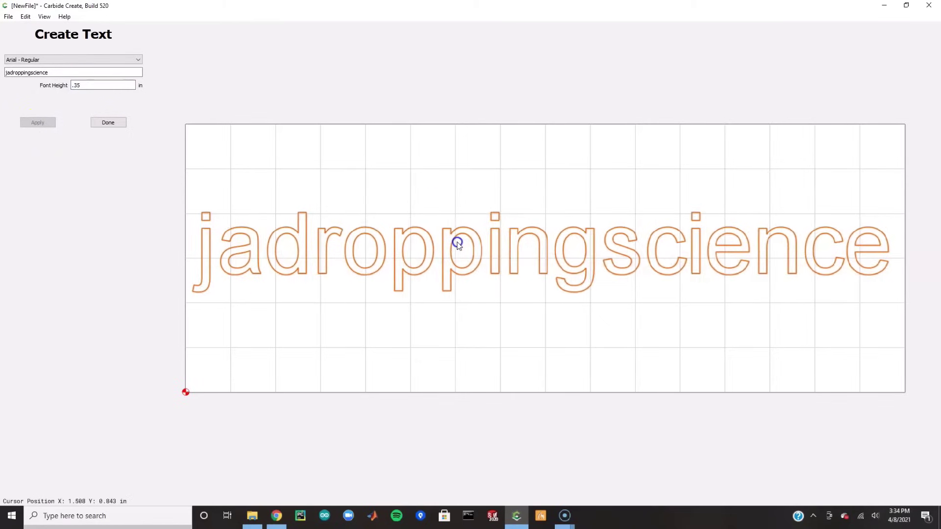
{"action": "left_click", "coordinate": [100, 125]}
Step: Start a contour toolpath with No Offset
{"action": "left_click", "coordinate": [48, 29]}
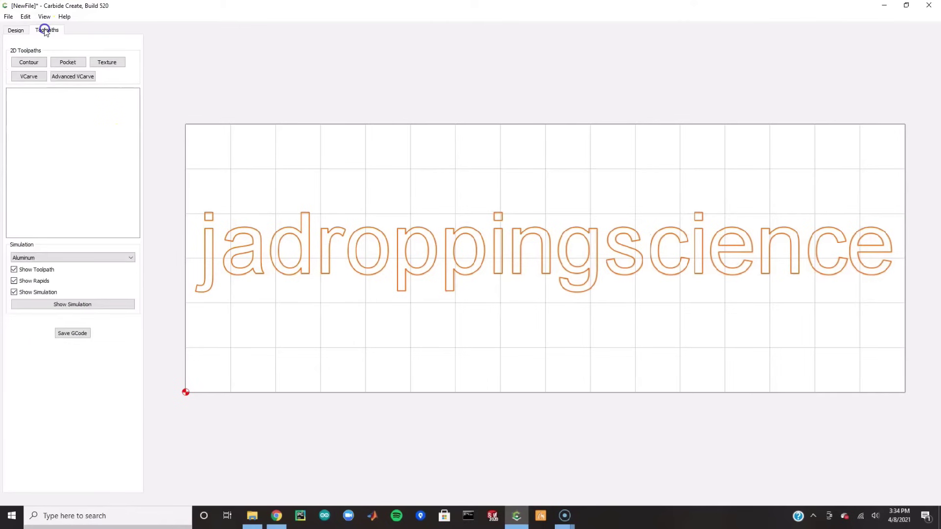
{"action": "left_click", "coordinate": [28, 61]}
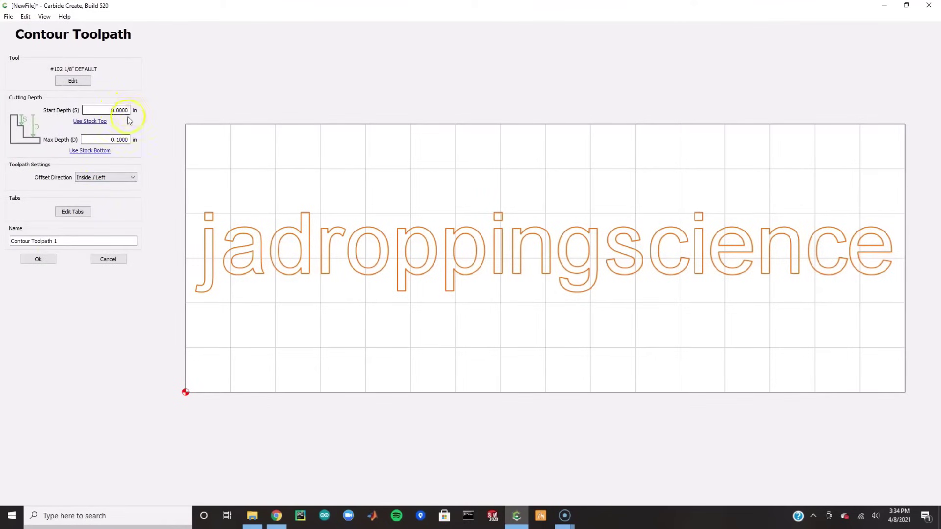
{"action": "double_click", "coordinate": [122, 140]}
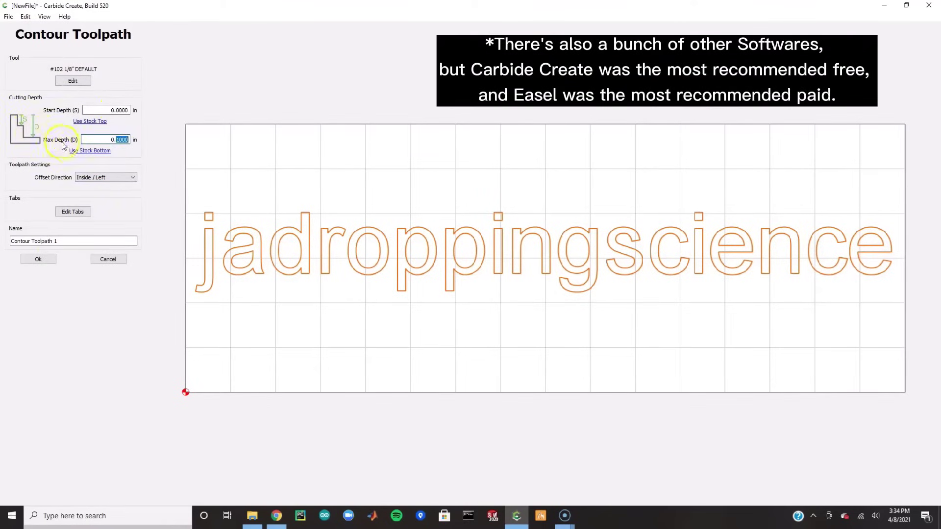
{"action": "left_click", "coordinate": [92, 184]}
{"action": "left_click", "coordinate": [91, 196]}
Step: Choose the Genmitsu Basic Vee bit as the contour's tool
{"action": "left_click", "coordinate": [72, 80]}
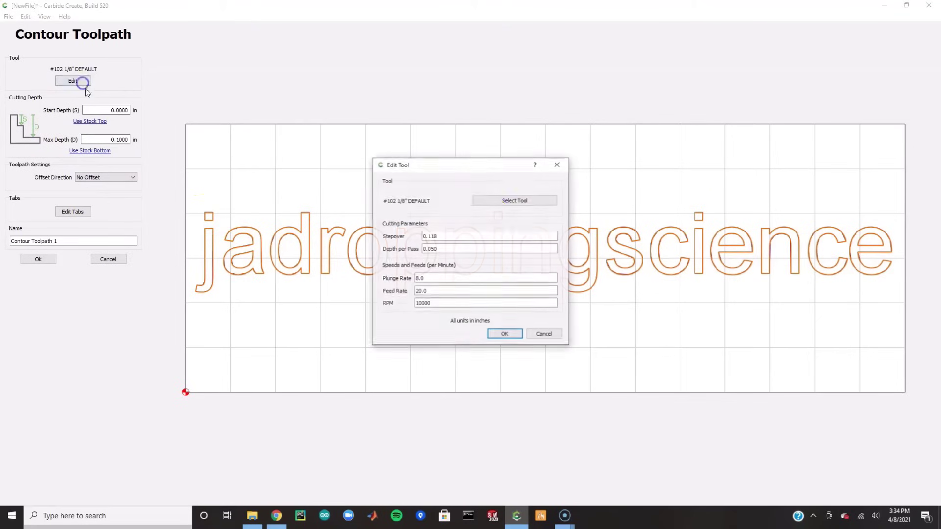
{"action": "left_click", "coordinate": [512, 200]}
{"action": "left_click", "coordinate": [259, 277]}
{"action": "left_click", "coordinate": [269, 302]}
{"action": "left_click", "coordinate": [294, 310]}
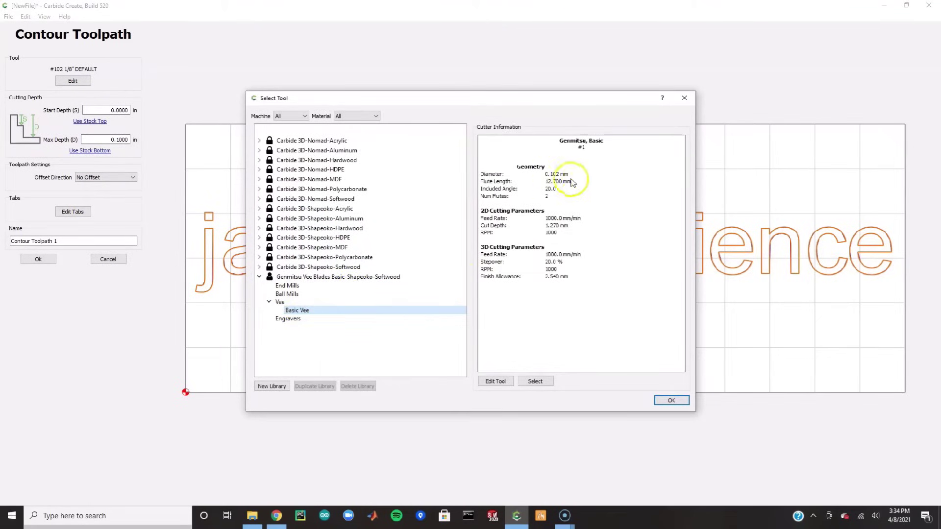
{"action": "left_click", "coordinate": [670, 401]}
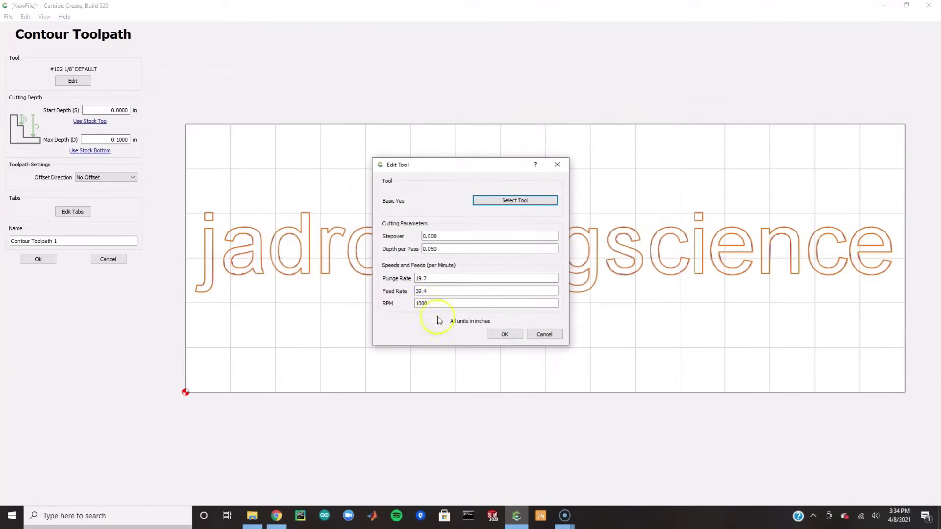
Step: Create the 2-minute contour toolpath and preview its carving simulation on pine
{"action": "left_click", "coordinate": [494, 337]}
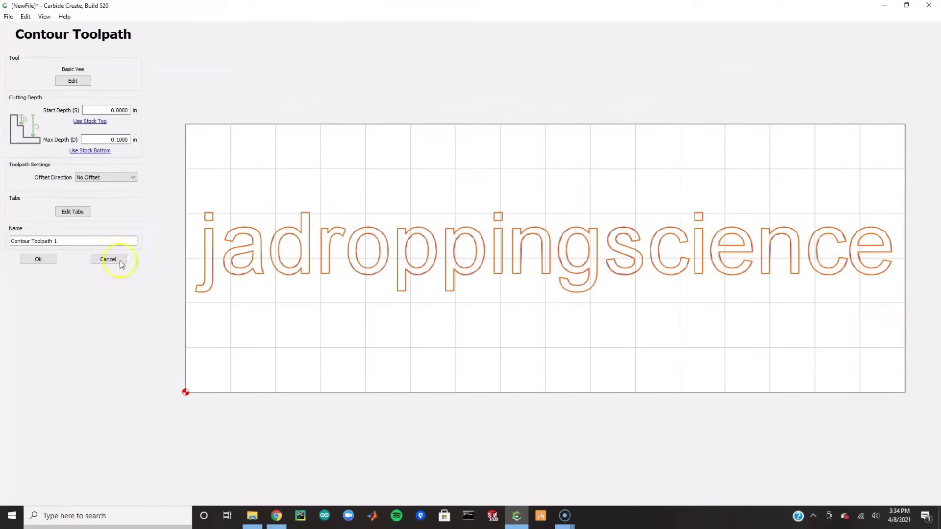
{"action": "left_click", "coordinate": [49, 259]}
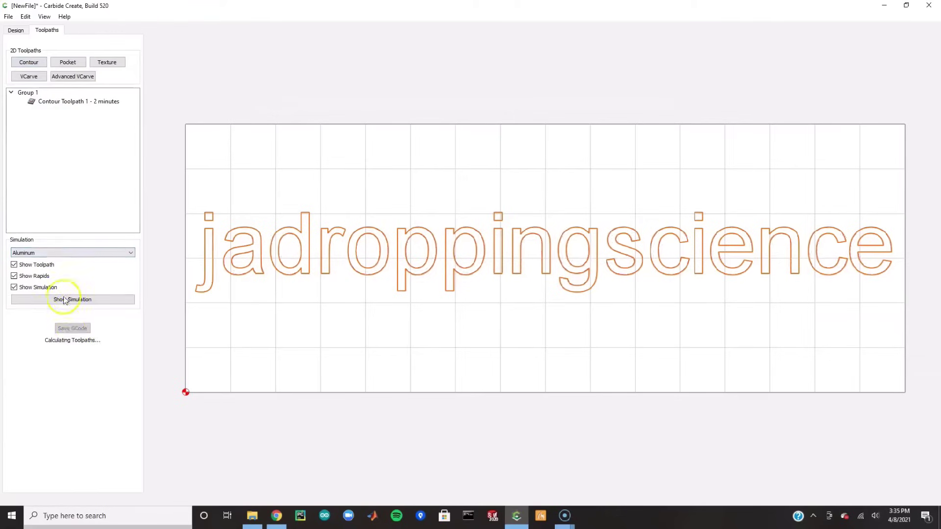
{"action": "left_click", "coordinate": [59, 258]}
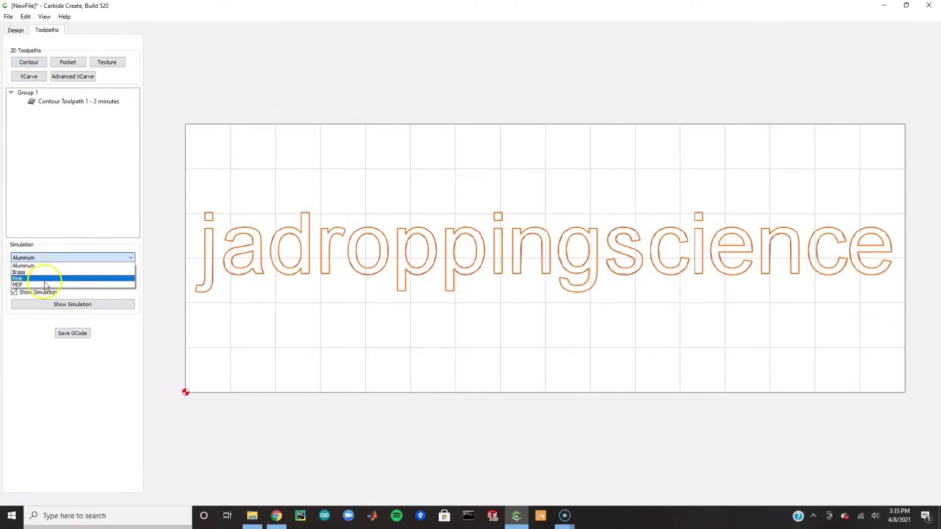
{"action": "left_click", "coordinate": [47, 279]}
{"action": "left_click", "coordinate": [57, 305]}
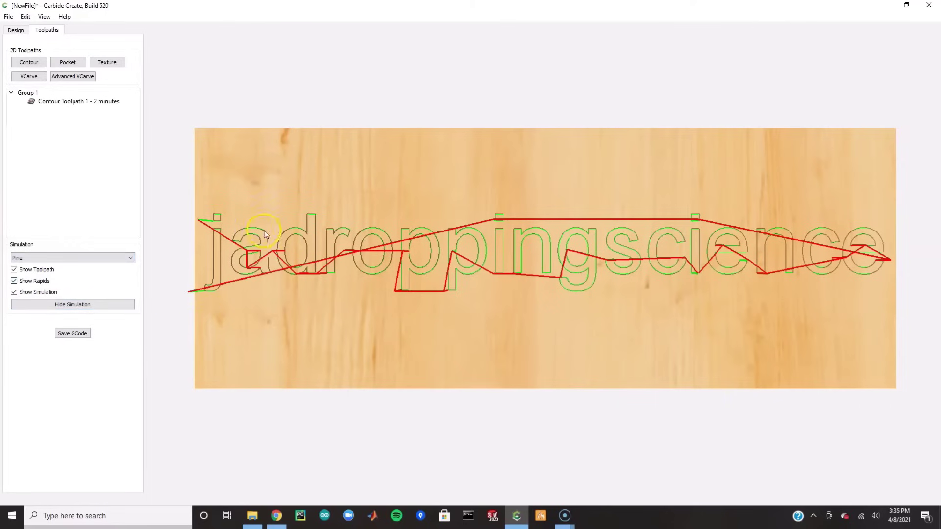
{"action": "left_click", "coordinate": [64, 304]}
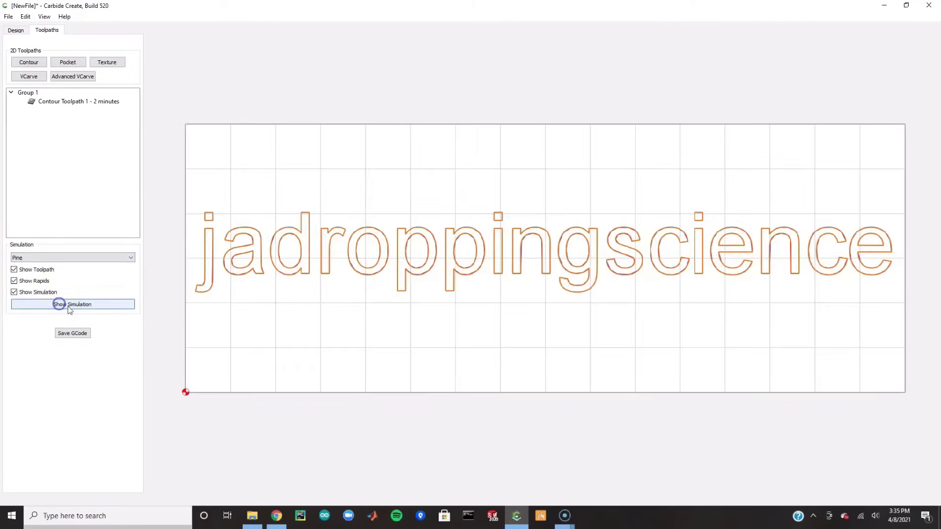
Step: Export the toolpath as jadroppingscience G-code using the Basic G-Code post-processor
{"action": "left_click", "coordinate": [72, 333]}
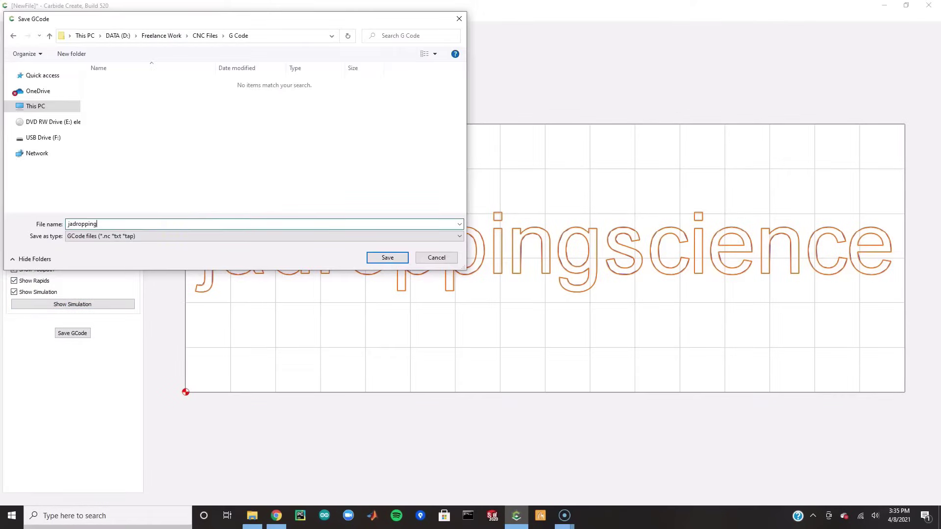
{"action": "key", "text": "Return"}
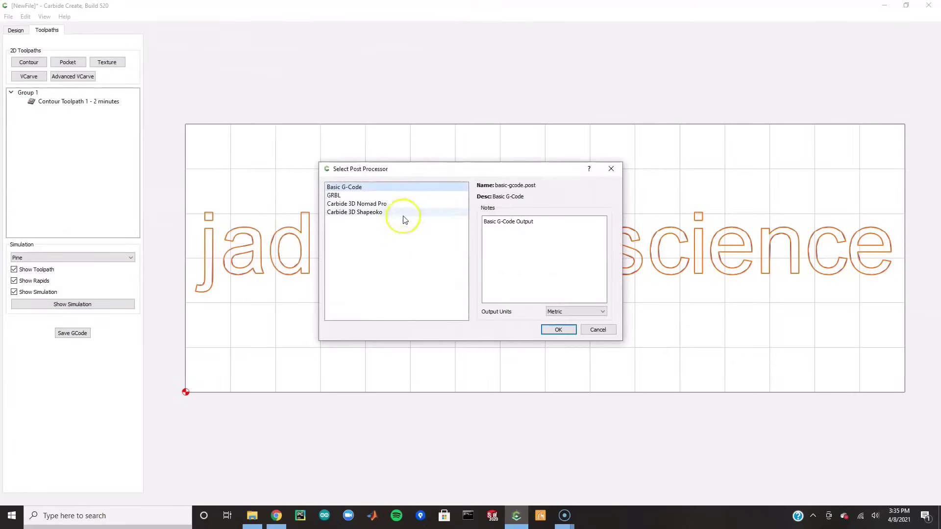
{"action": "left_click", "coordinate": [550, 333]}
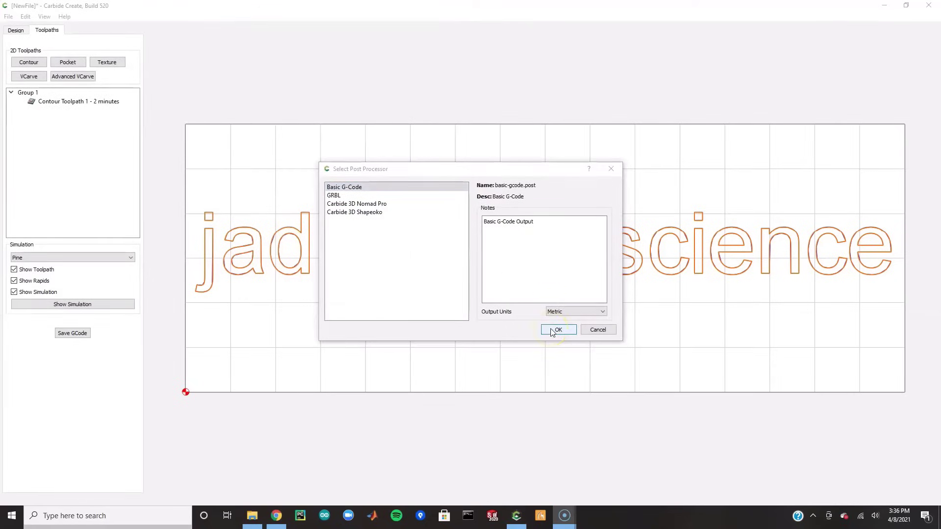
Step: Set the G-code output units to Inch and finish the export
{"action": "left_click", "coordinate": [562, 317]}
{"action": "left_click", "coordinate": [562, 322]}
{"action": "left_click", "coordinate": [559, 330]}
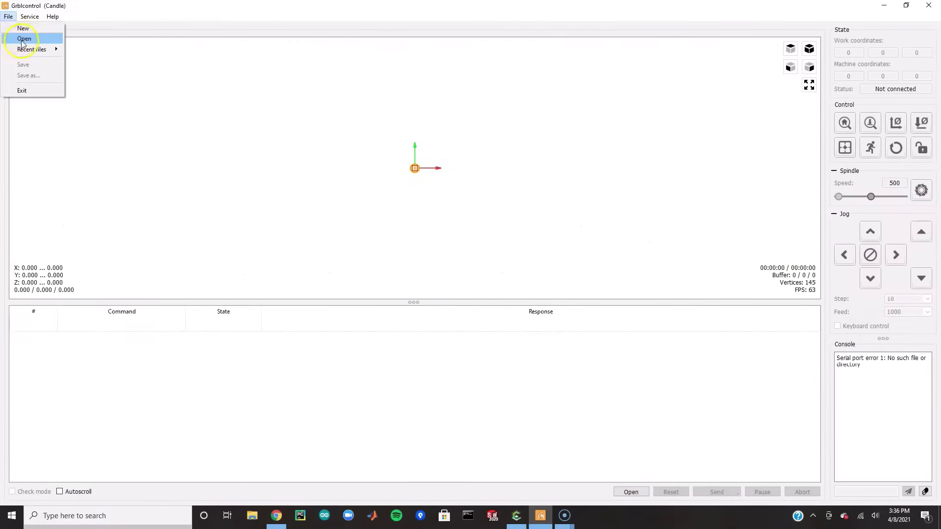
Step: Open jadroppingscience.nc from the G Code folder in Candle
{"action": "left_click", "coordinate": [25, 36]}
{"action": "double_click", "coordinate": [118, 83]}
{"action": "double_click", "coordinate": [125, 84]}
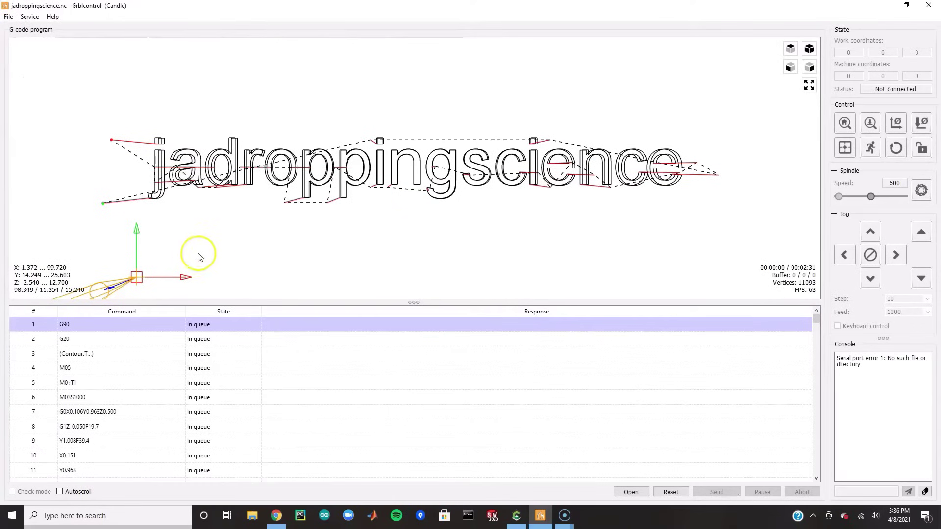
{"action": "scroll", "coordinate": [147, 278], "scroll_direction": "down", "scroll_amount": 2}
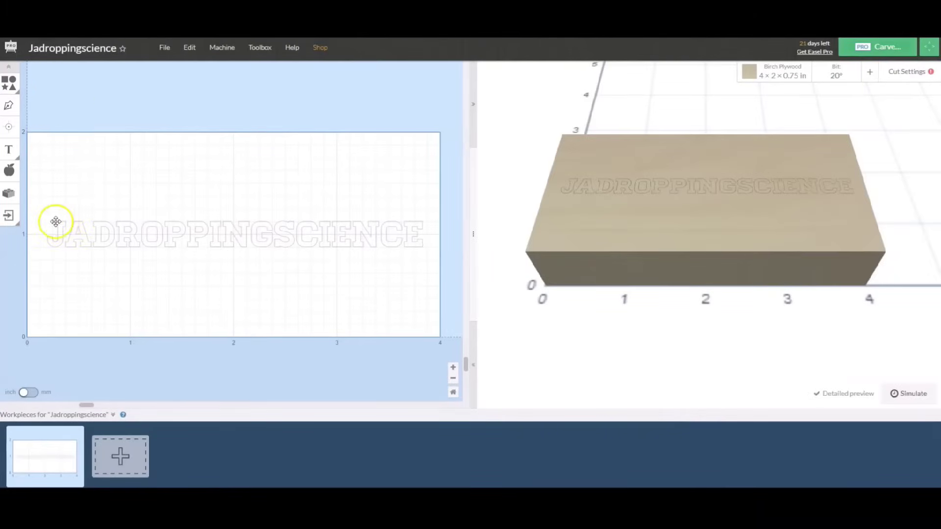
Step: Keep the 20° V-bit and review automatic settings: 30 in/min feed, 9 in/min plunge, 0.028 in passes
{"action": "left_click", "coordinate": [227, 239]}
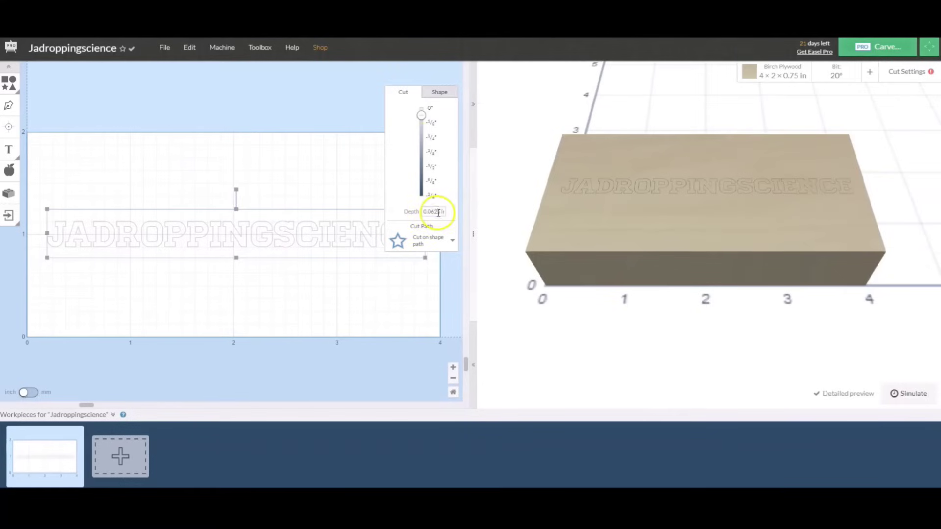
{"action": "left_click", "coordinate": [371, 187]}
{"action": "left_click", "coordinate": [848, 76]}
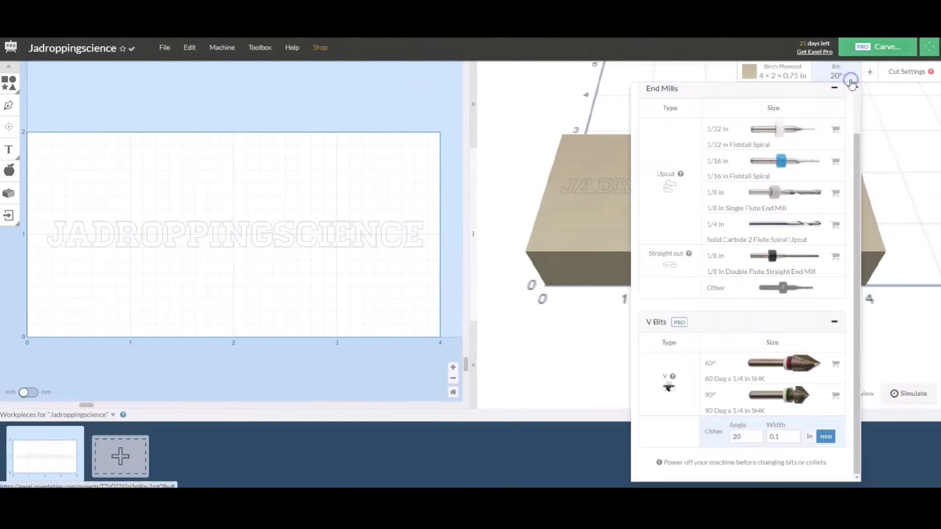
{"action": "left_click", "coordinate": [739, 436]}
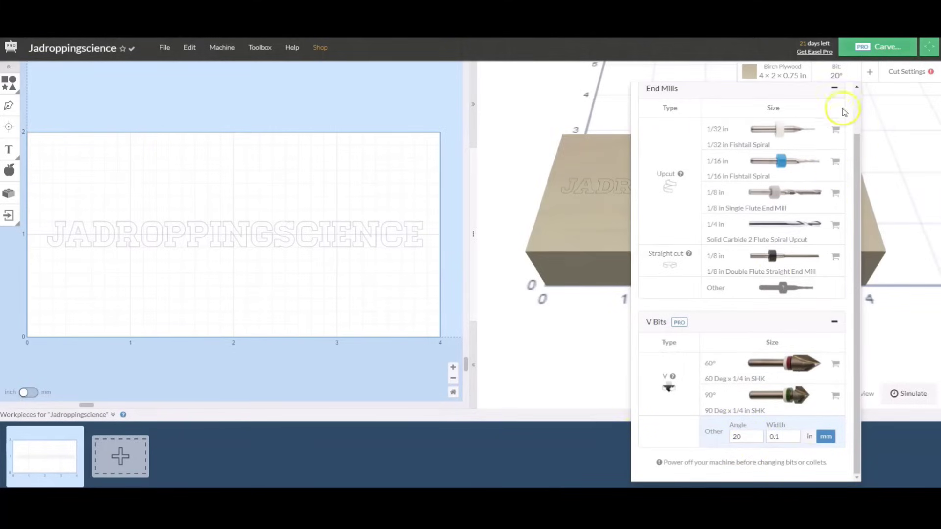
{"action": "left_click", "coordinate": [837, 75]}
{"action": "left_click", "coordinate": [895, 74]}
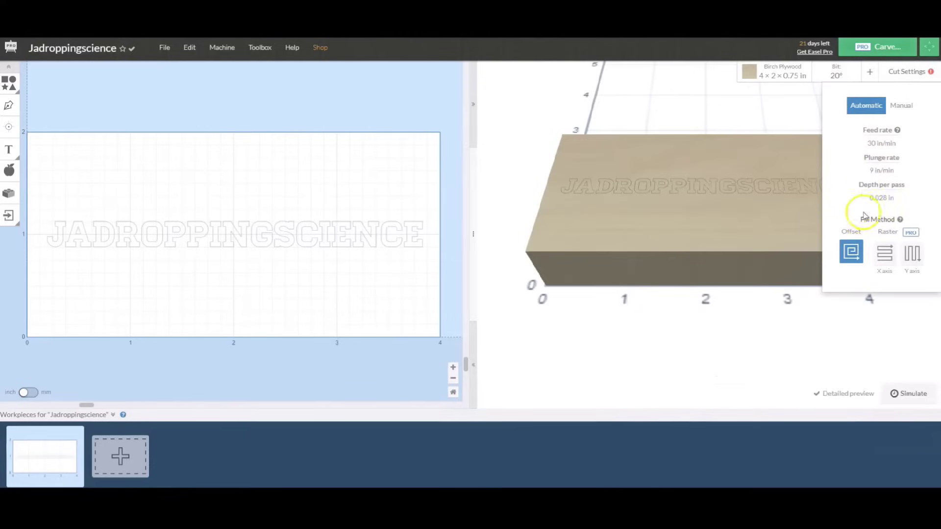
{"action": "left_click", "coordinate": [908, 74]}
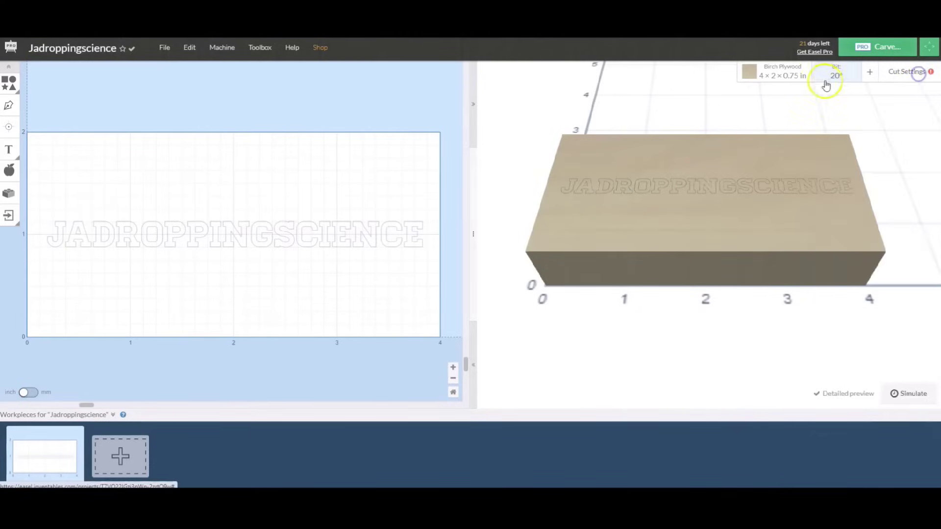
Step: Start carving and set the machine type to Other (grbl) with the Sainsmart model
{"action": "left_click", "coordinate": [876, 55]}
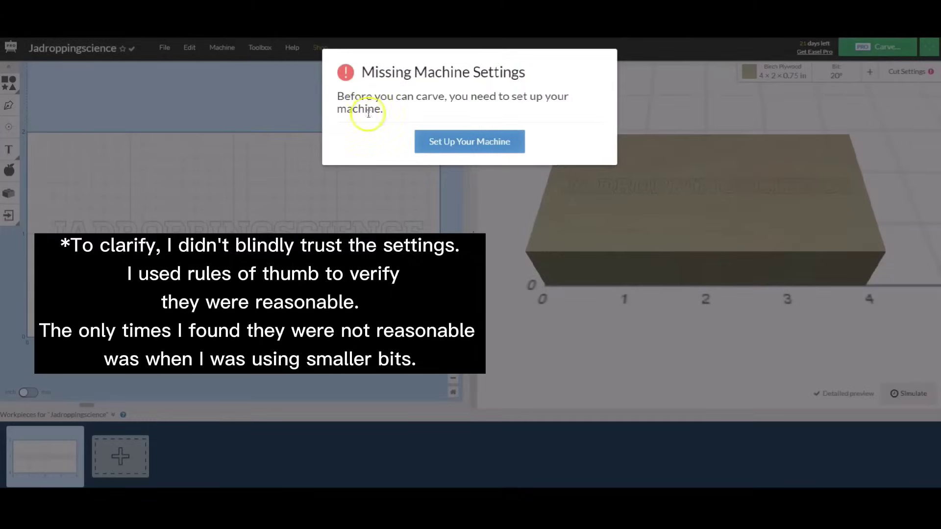
{"action": "left_click", "coordinate": [467, 140]}
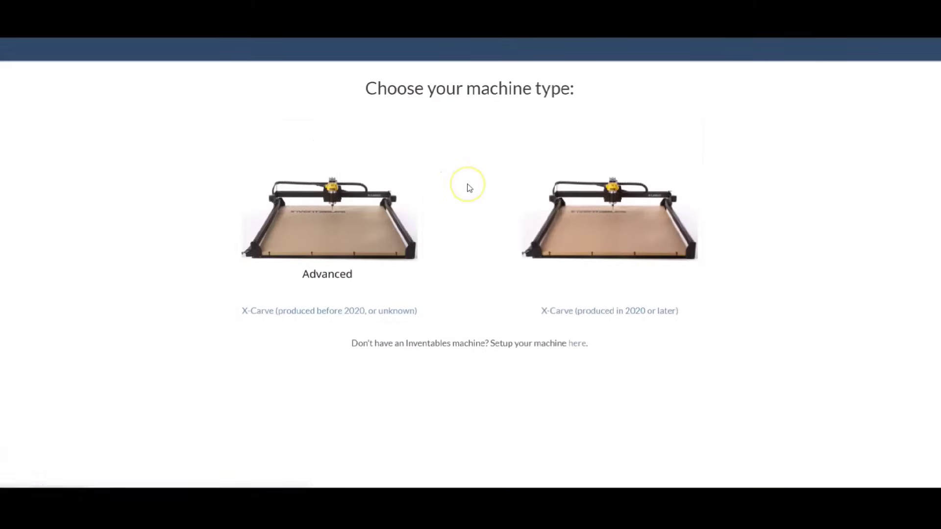
{"action": "left_click", "coordinate": [575, 343]}
{"action": "left_click", "coordinate": [466, 153]}
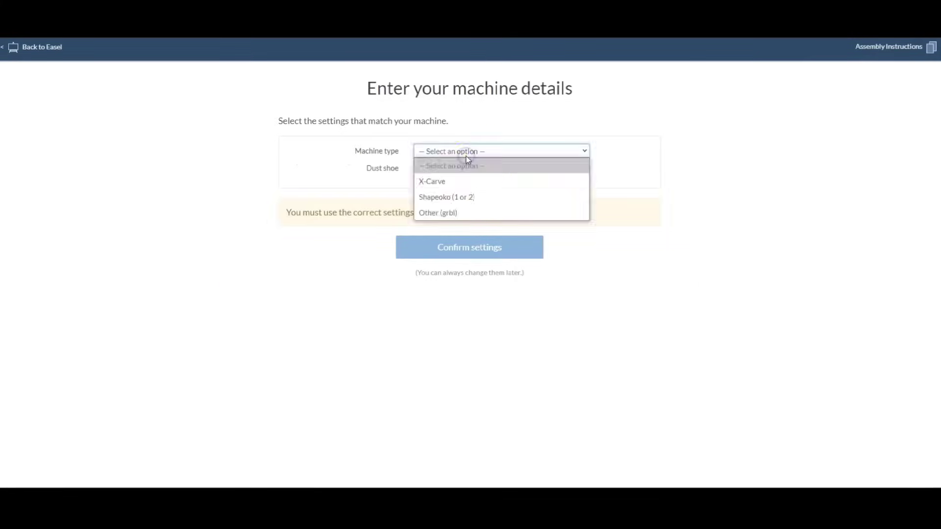
{"action": "left_click", "coordinate": [466, 208]}
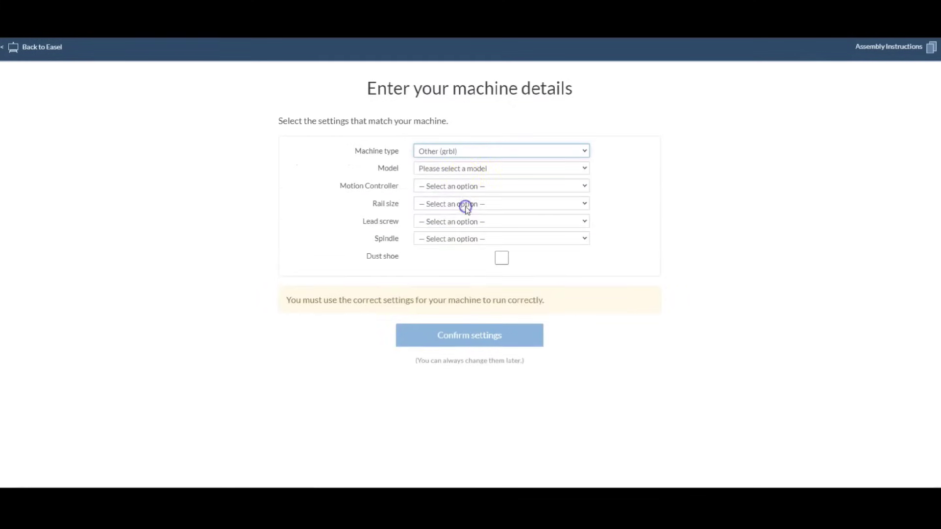
{"action": "left_click", "coordinate": [464, 172]}
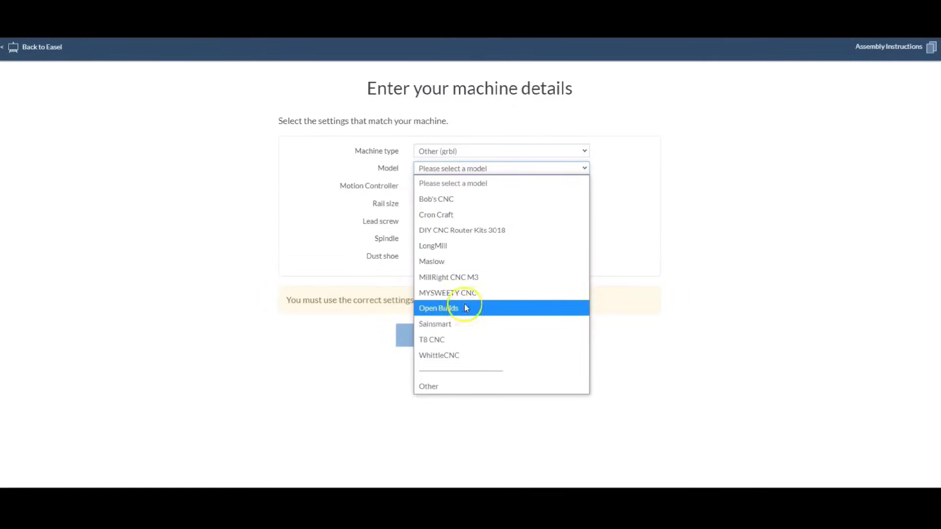
{"action": "left_click", "coordinate": [460, 324]}
Step: Choose Arduino & gShield, 500mm x 500mm rails, M8 rod, and Other spindle at 9000 max RPM
{"action": "left_click", "coordinate": [455, 189]}
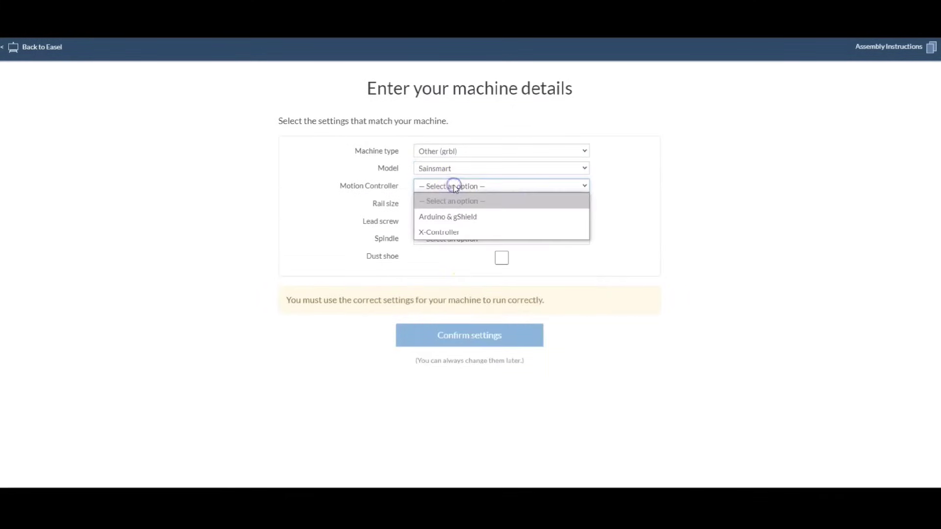
{"action": "left_click", "coordinate": [462, 217]}
{"action": "left_click", "coordinate": [577, 209]}
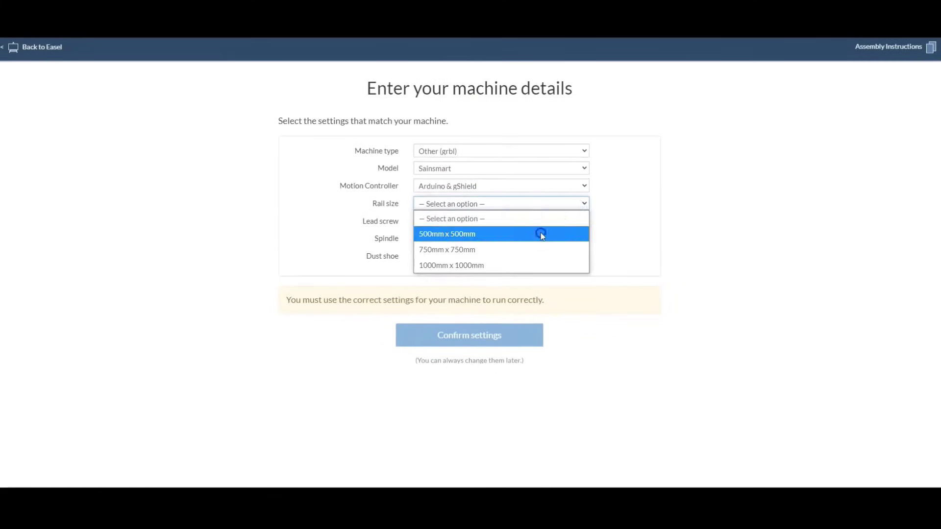
{"action": "left_click", "coordinate": [541, 234]}
{"action": "left_click", "coordinate": [580, 221]}
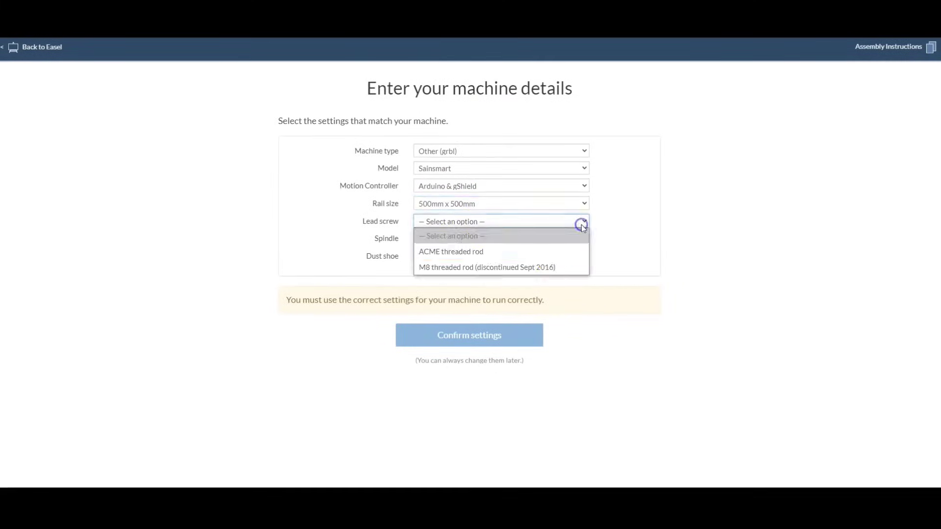
{"action": "left_click", "coordinate": [547, 267]}
{"action": "left_click", "coordinate": [451, 238]}
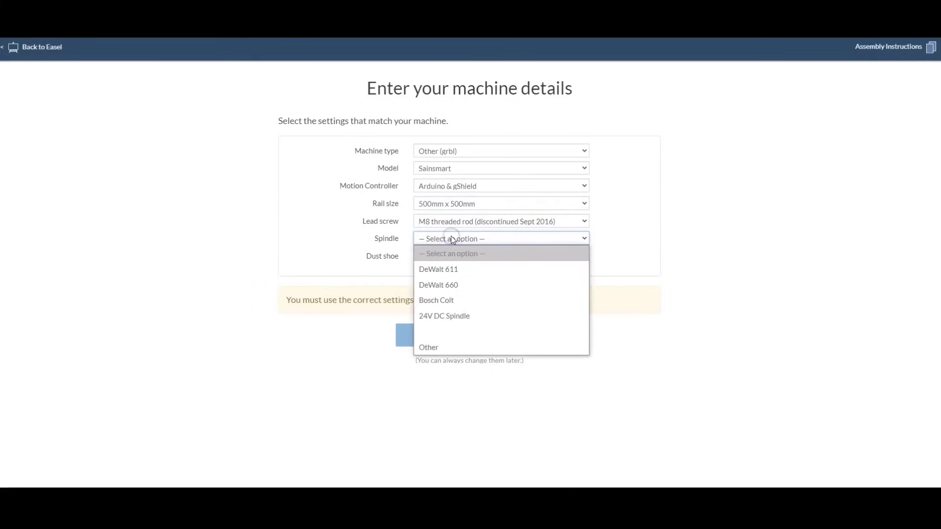
{"action": "left_click", "coordinate": [447, 347]}
{"action": "left_click", "coordinate": [444, 262]}
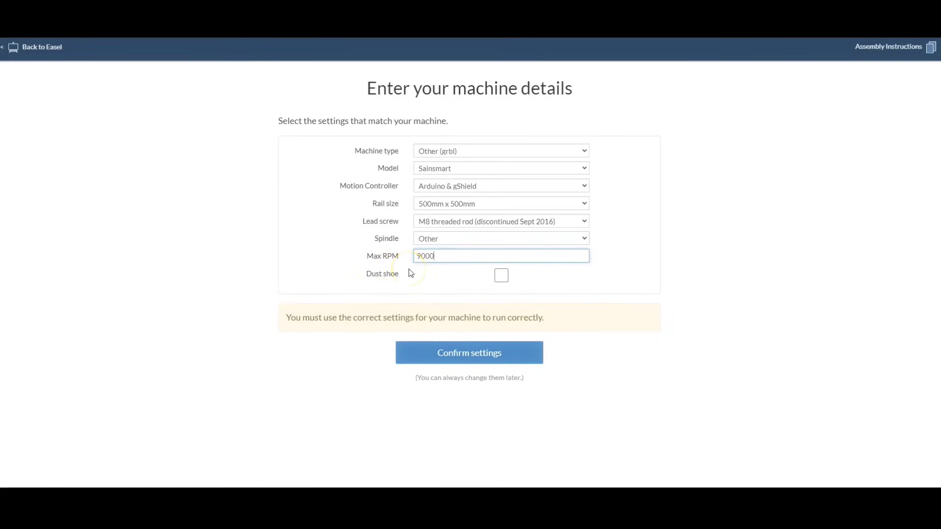
Step: Confirm the machine settings, enter the COM port, and jog-test X, Y and Z as working
{"action": "left_click", "coordinate": [511, 352]}
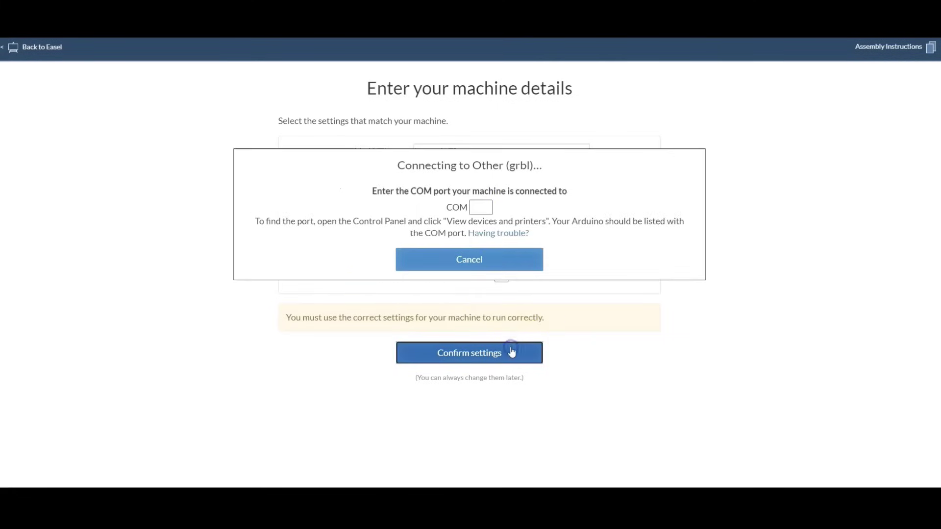
{"action": "left_click", "coordinate": [478, 208]}
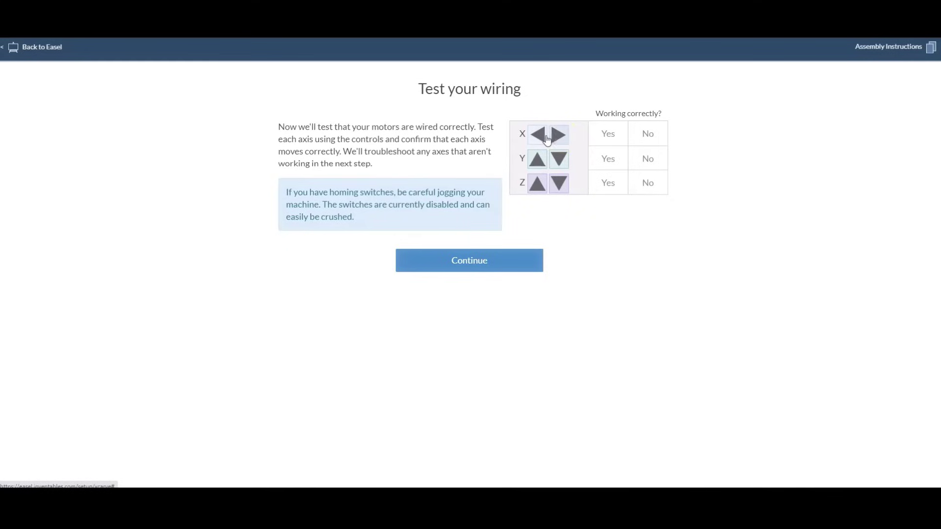
{"action": "left_click", "coordinate": [607, 137]}
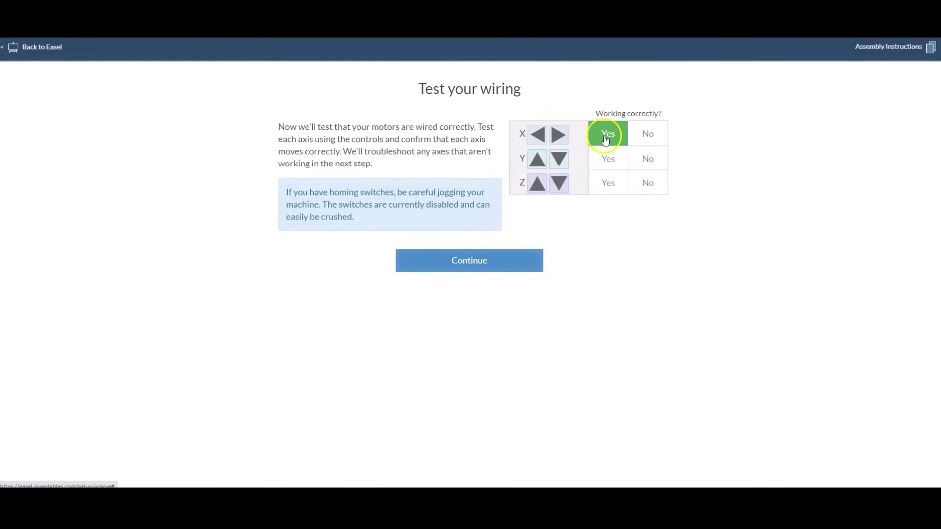
{"action": "left_click", "coordinate": [561, 161]}
{"action": "left_click", "coordinate": [617, 166]}
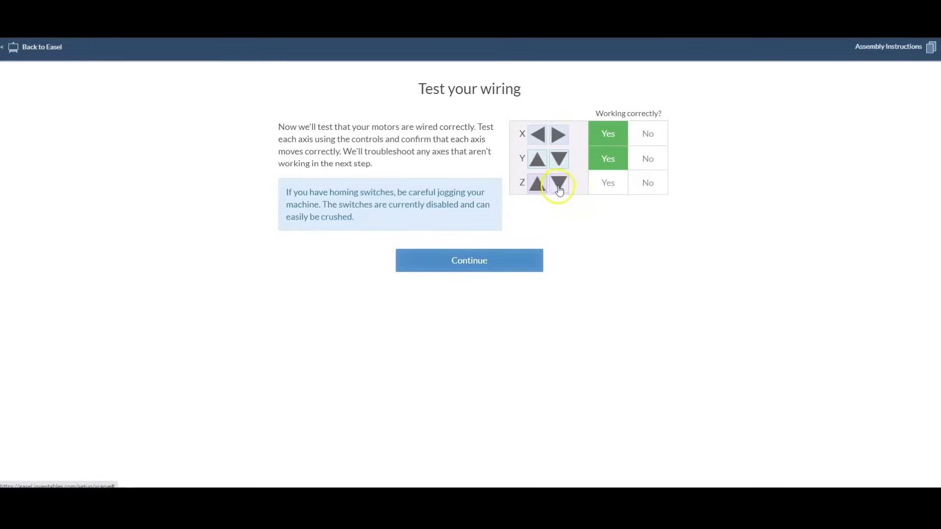
{"action": "left_click", "coordinate": [588, 188]}
{"action": "left_click", "coordinate": [560, 190]}
Step: Set spindle control to Automatic, save it, and test the spindle turning on
{"action": "left_click", "coordinate": [475, 263]}
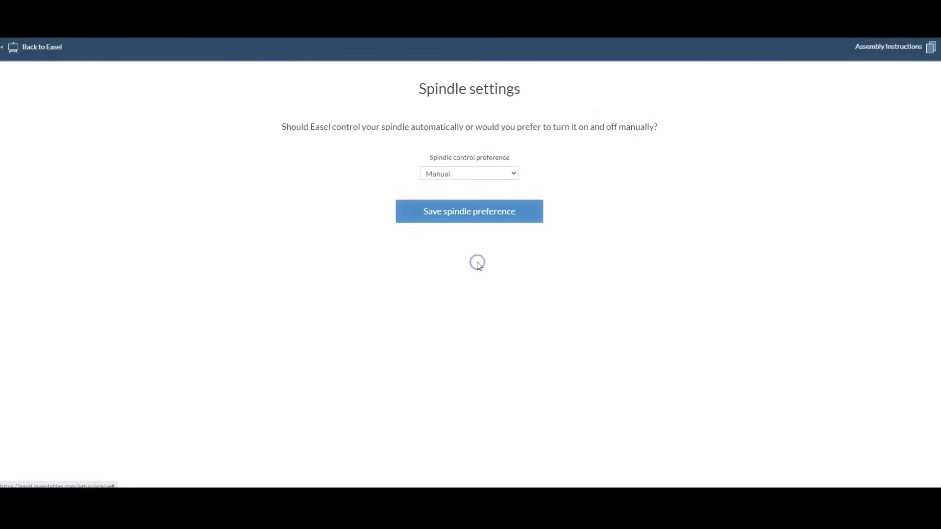
{"action": "left_click", "coordinate": [510, 176]}
{"action": "left_click", "coordinate": [498, 190]}
{"action": "left_click", "coordinate": [480, 222]}
{"action": "left_click", "coordinate": [468, 161]}
{"action": "left_click", "coordinate": [460, 155]}
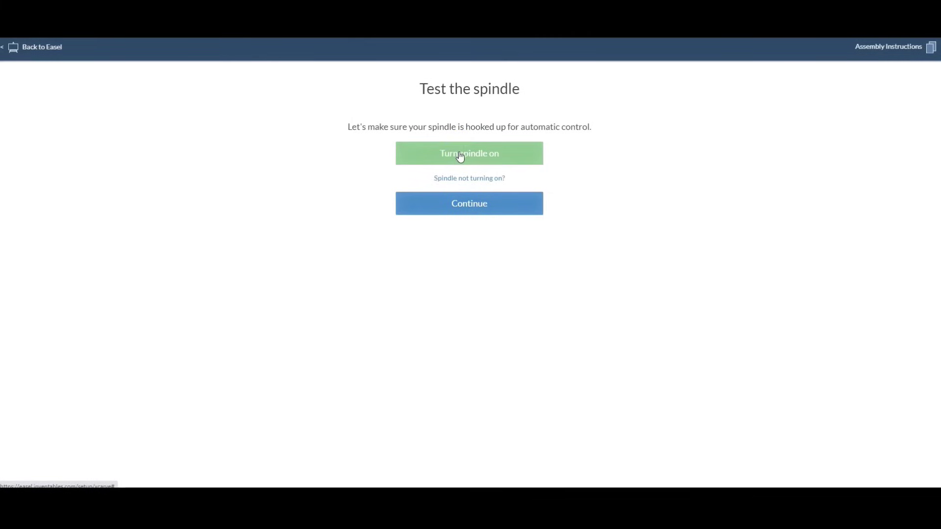
Step: Answer No for homing switches and Z-probe, and finish the machine setup
{"action": "left_click", "coordinate": [480, 208]}
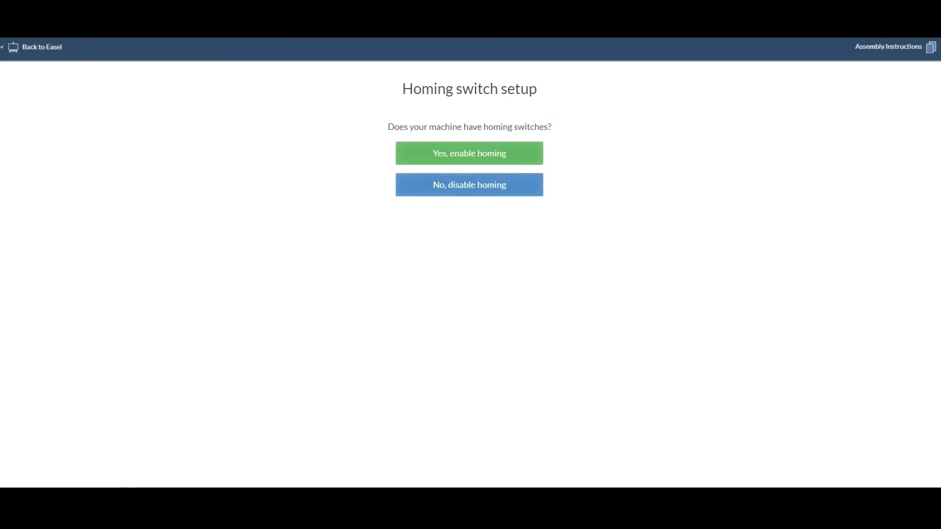
{"action": "left_click", "coordinate": [473, 195]}
{"action": "left_click", "coordinate": [485, 344]}
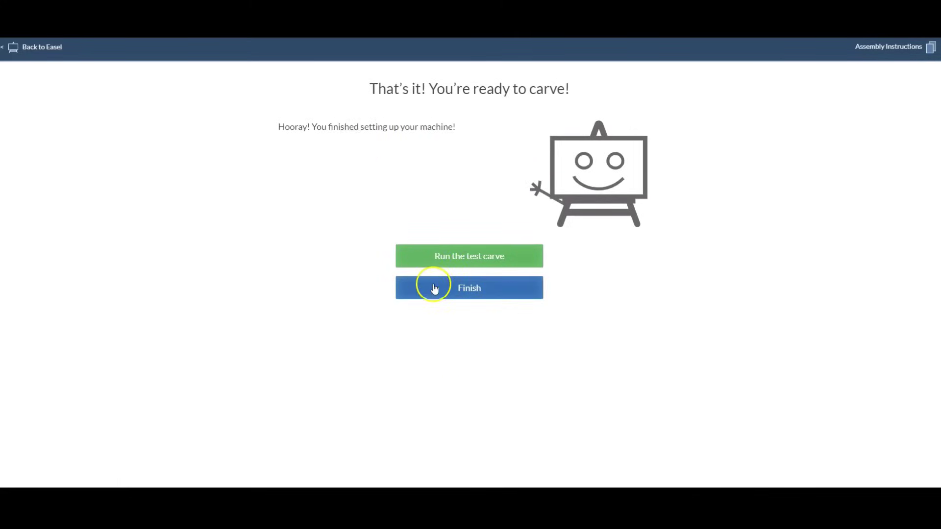
{"action": "left_click", "coordinate": [434, 288]}
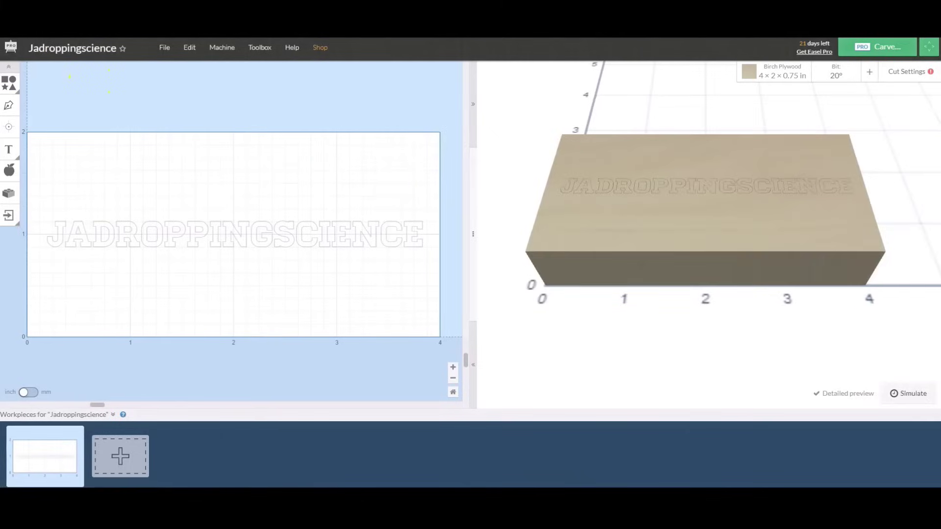
Step: Start Carve and confirm 0.750 in material thickness, clamping, the 20° bit, and work zero
{"action": "left_click", "coordinate": [878, 55]}
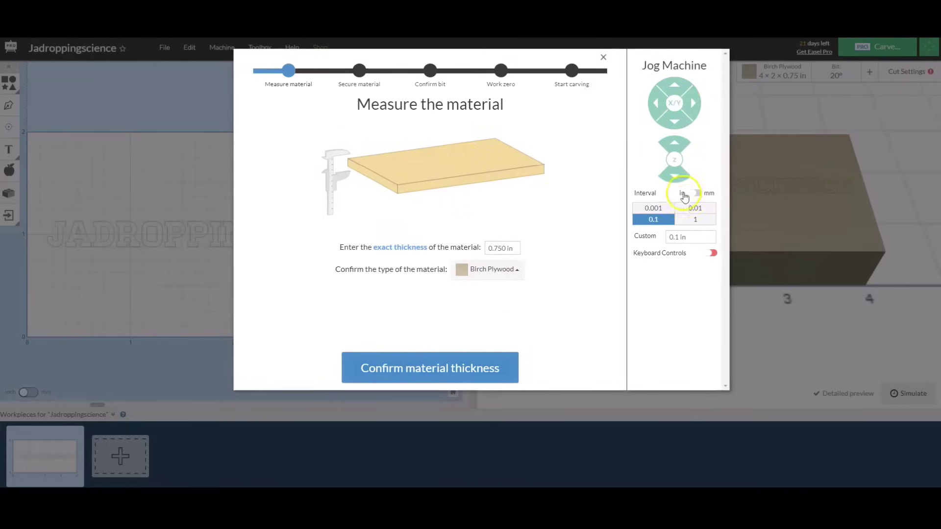
{"action": "left_click", "coordinate": [512, 365]}
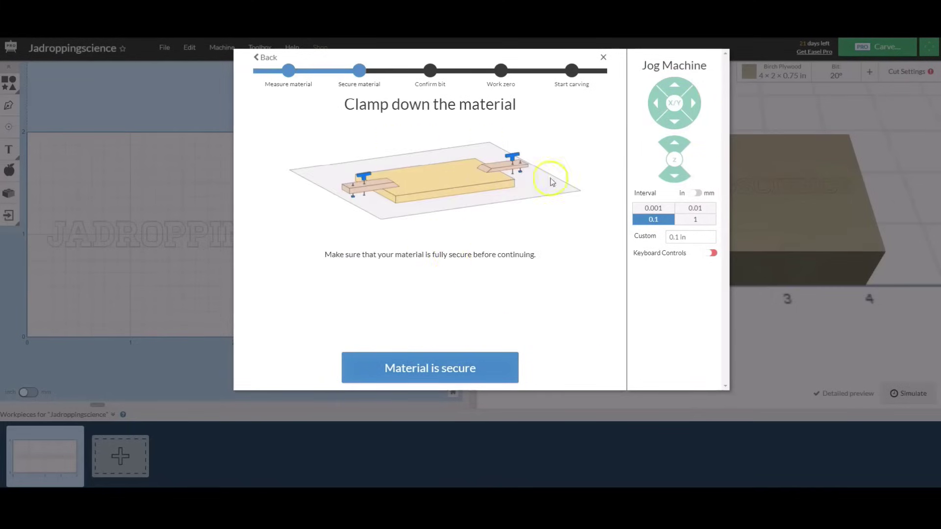
{"action": "left_click", "coordinate": [470, 372]}
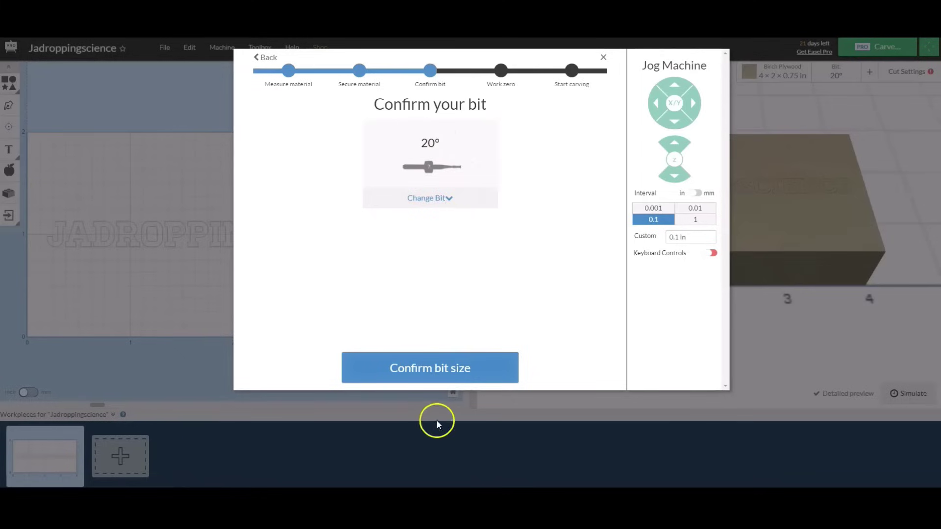
{"action": "left_click", "coordinate": [463, 365]}
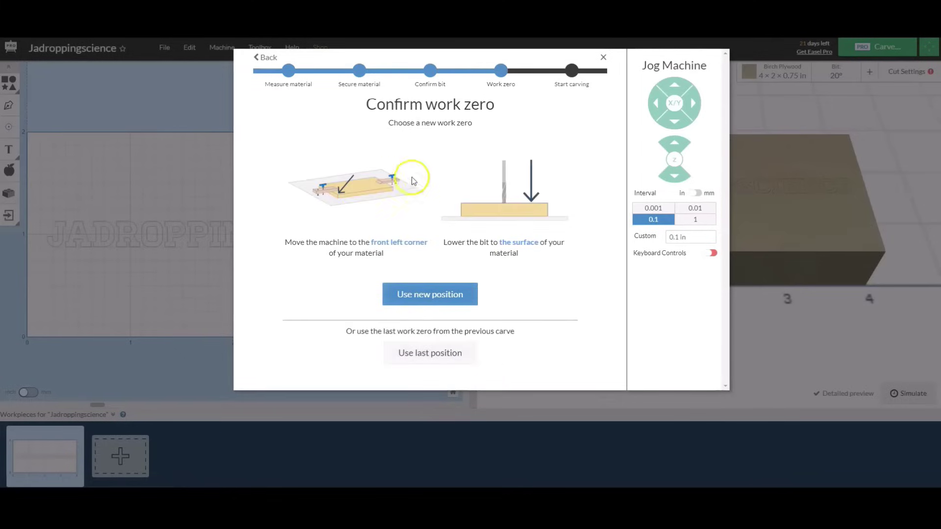
{"action": "left_click", "coordinate": [430, 295]}
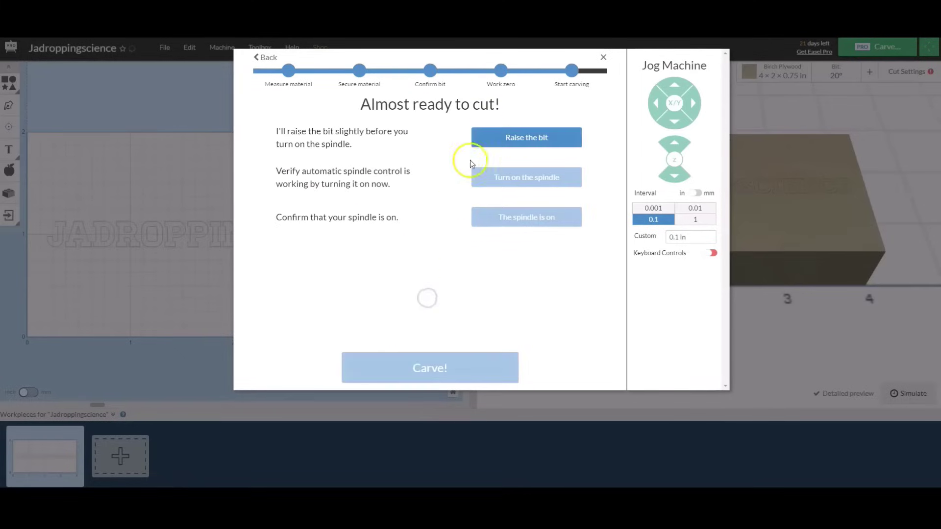
Step: Raise the bit, turn on the spindle, and confirm it is running
{"action": "left_click", "coordinate": [491, 144]}
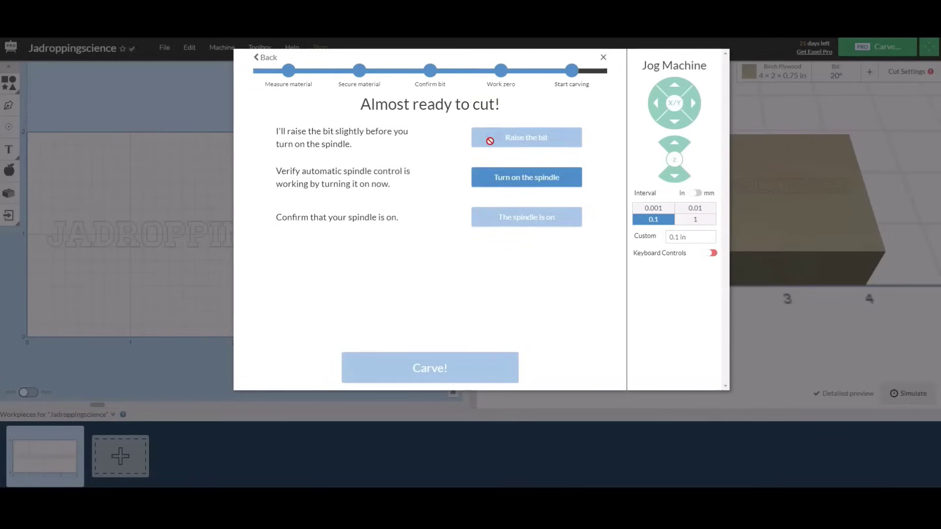
{"action": "left_click", "coordinate": [523, 176]}
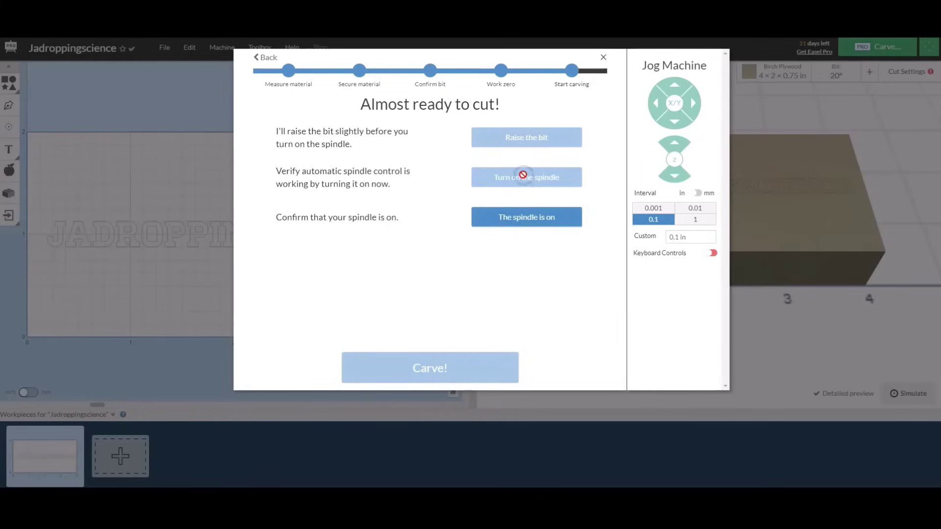
{"action": "left_click", "coordinate": [521, 215]}
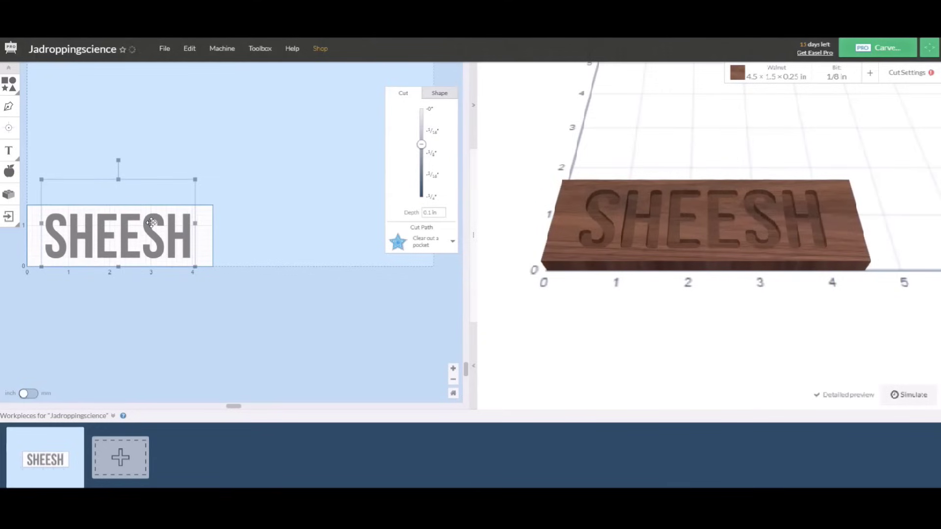
Step: Start the carve checks for the SHEESH walnut design
{"action": "left_click", "coordinate": [909, 55]}
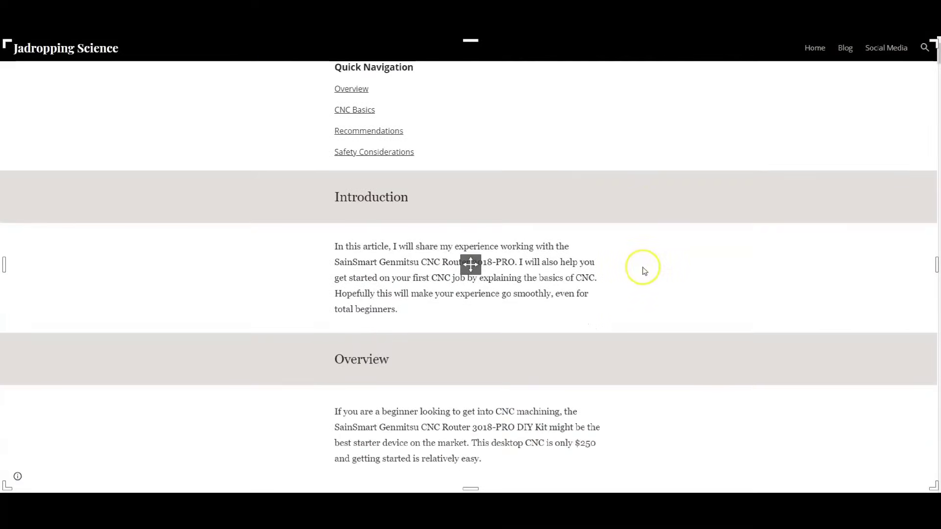
{"action": "scroll", "coordinate": [642, 269], "scroll_direction": "down", "scroll_amount": 5}
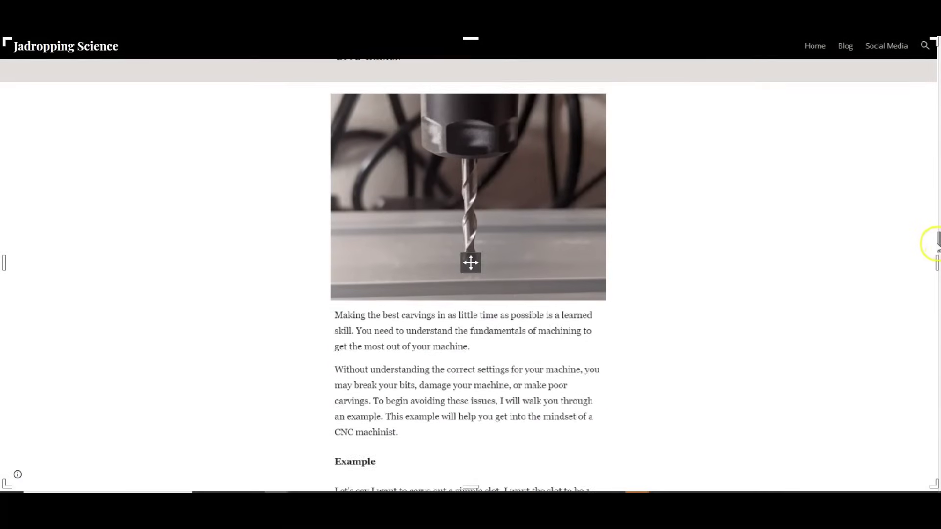